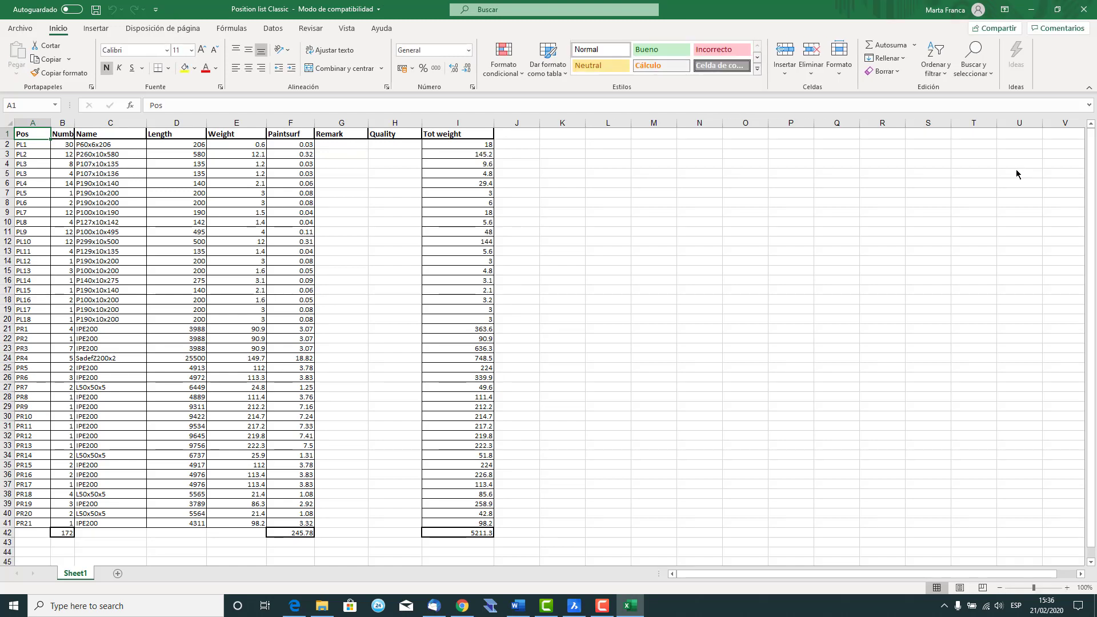
Close the Position list Classic spreadsheet and Excel, and check the Bills output folder in File Explorer.
{"action": "left_click", "coordinate": [1078, 16]}
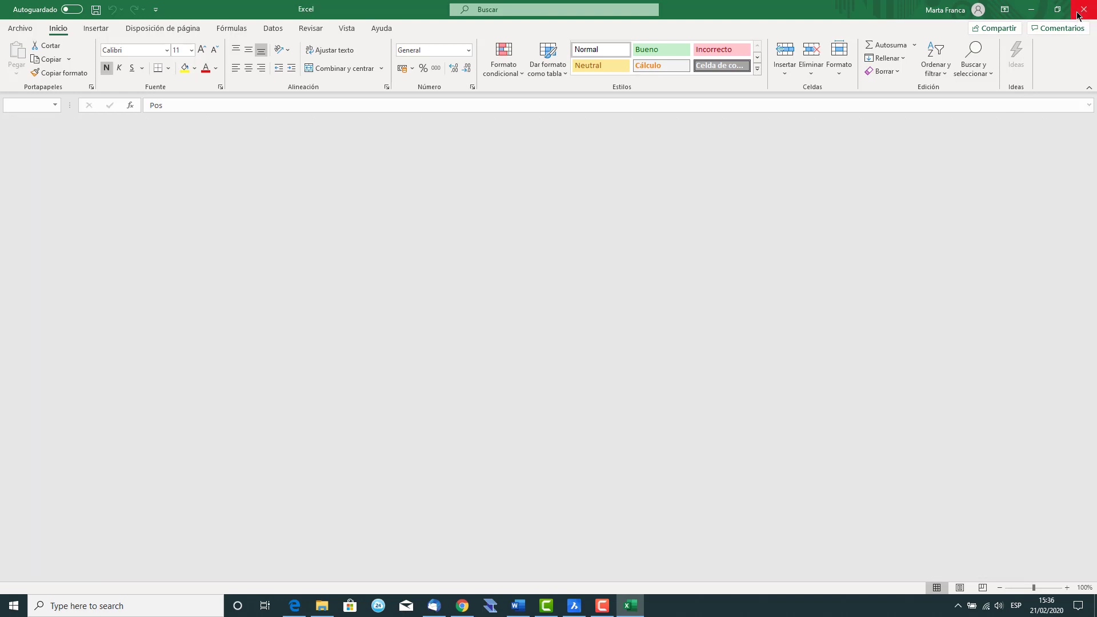
{"action": "left_click", "coordinate": [1079, 16]}
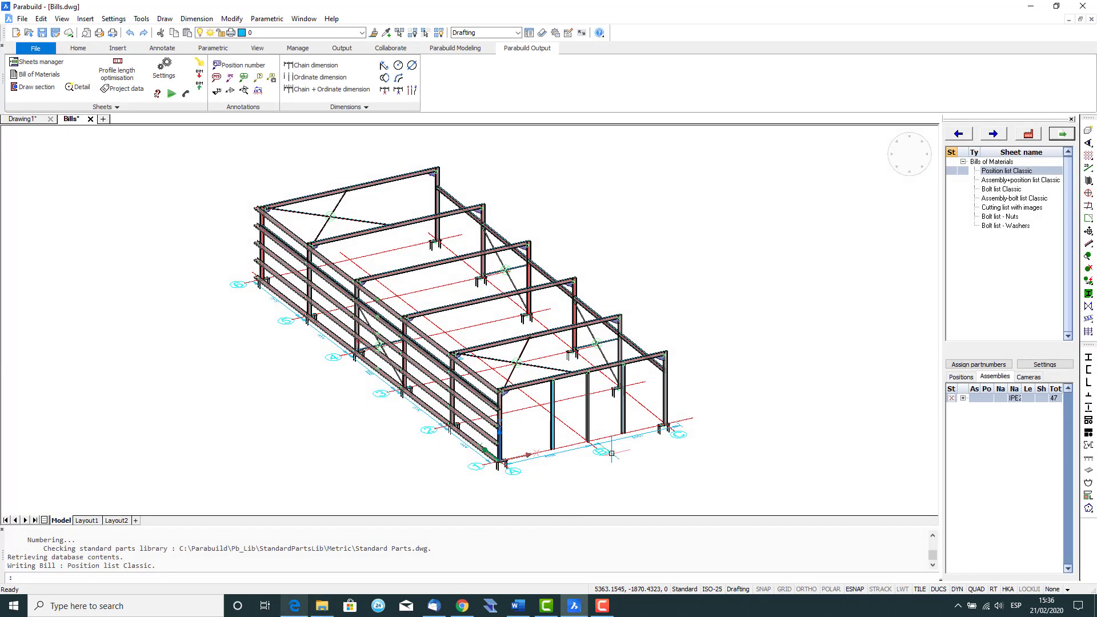
{"action": "left_click", "coordinate": [323, 606]}
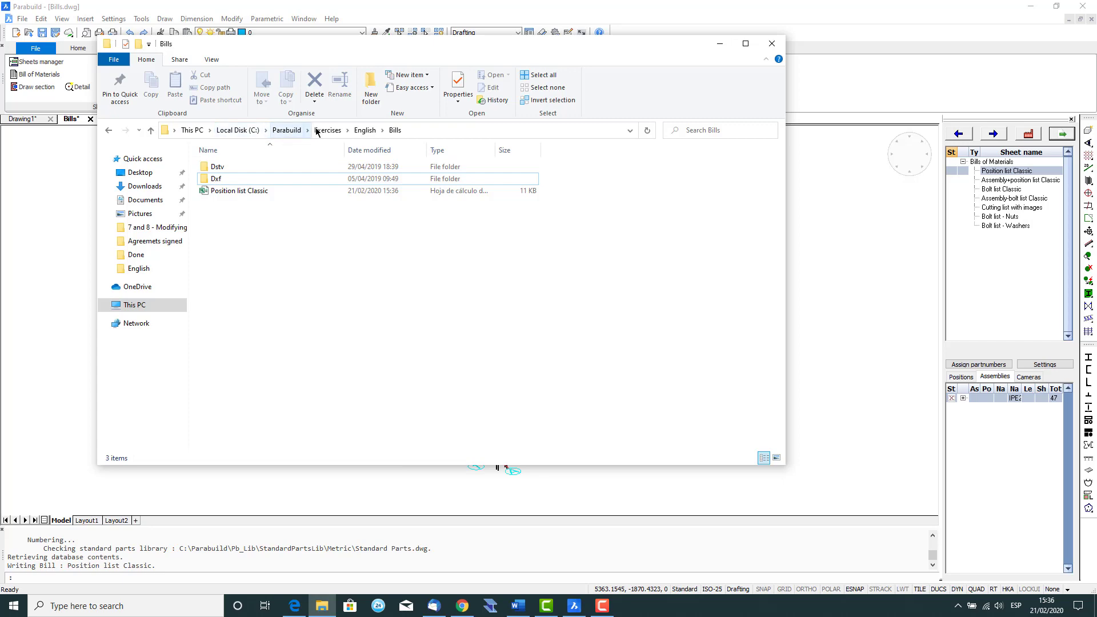
{"action": "left_click", "coordinate": [775, 47]}
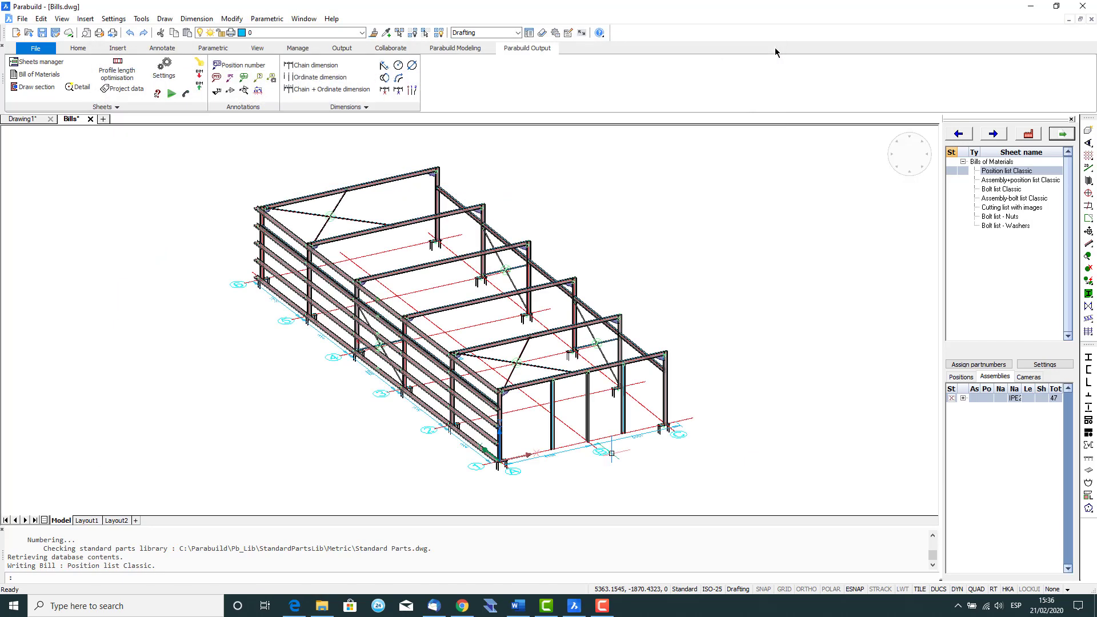
Generate the DXF files for all objects without locking the revision, deleting all old DXF files in the output directory.
{"action": "left_click", "coordinate": [1029, 134]}
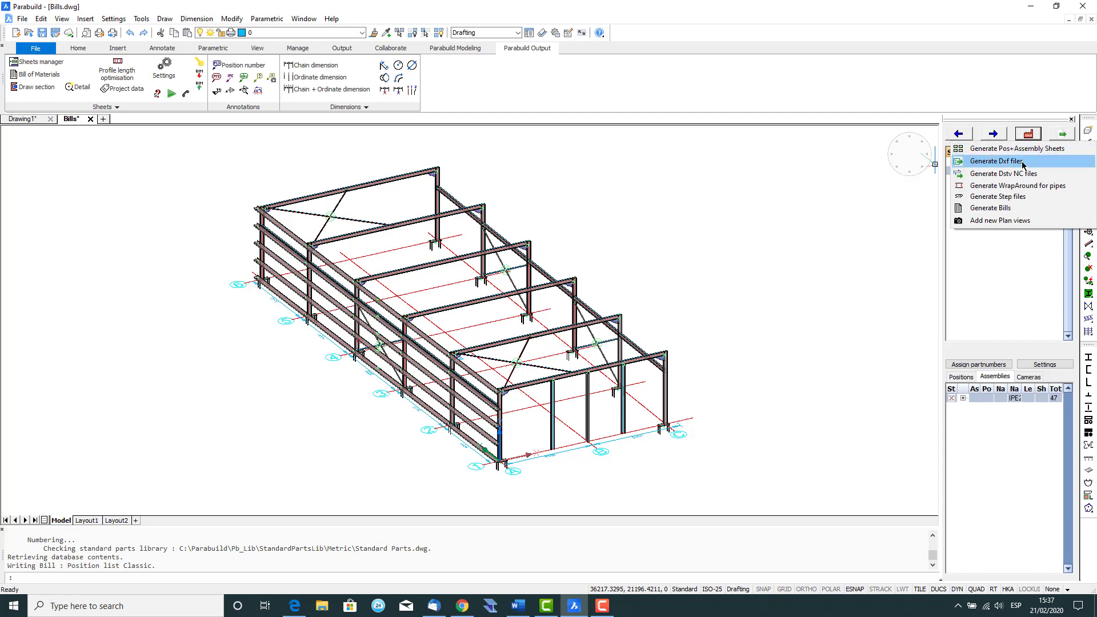
{"action": "left_click", "coordinate": [1023, 162]}
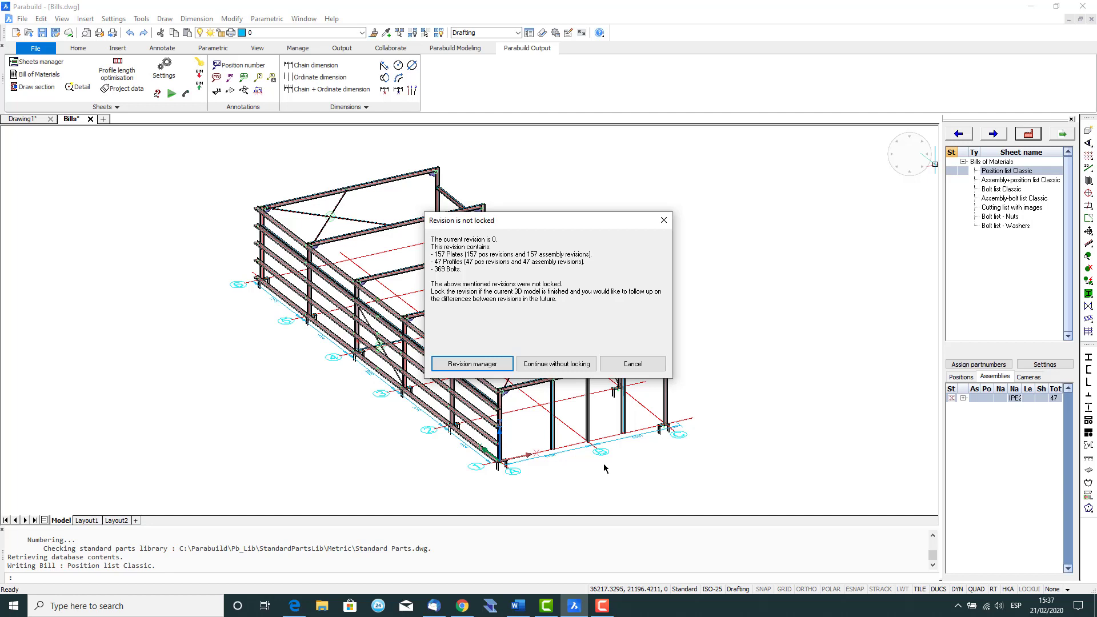
{"action": "left_click", "coordinate": [554, 364]}
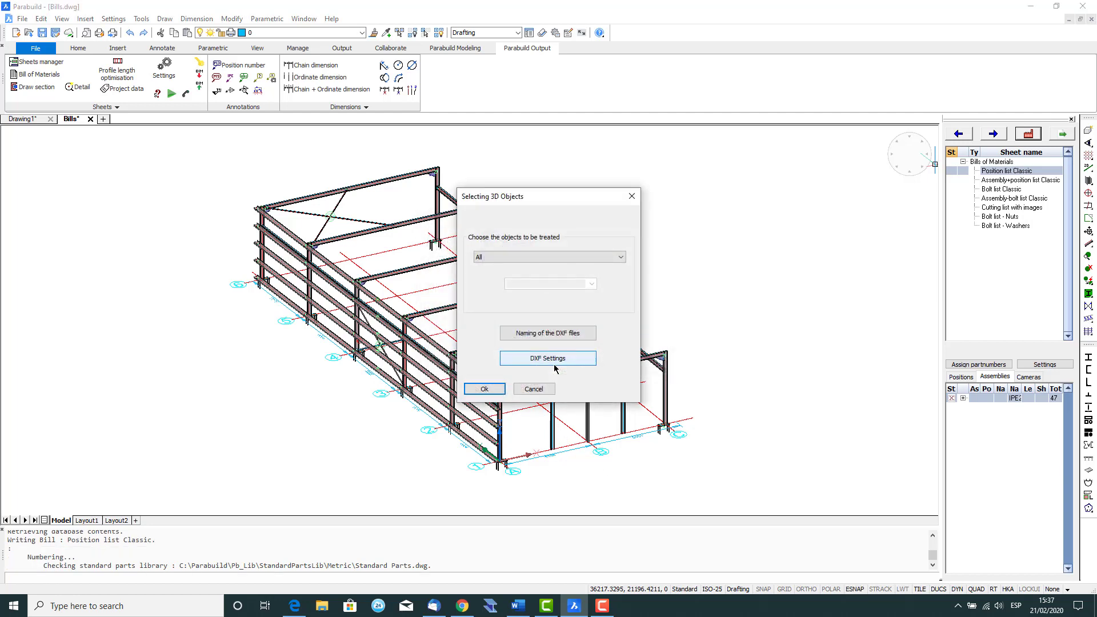
{"action": "left_click", "coordinate": [482, 389]}
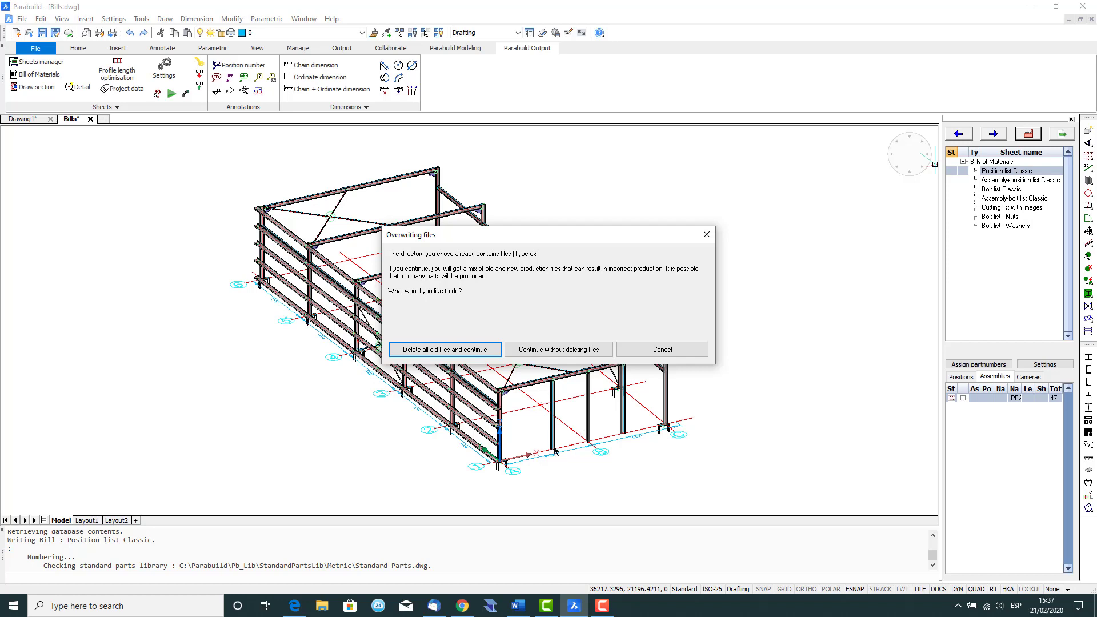
{"action": "left_click", "coordinate": [445, 349]}
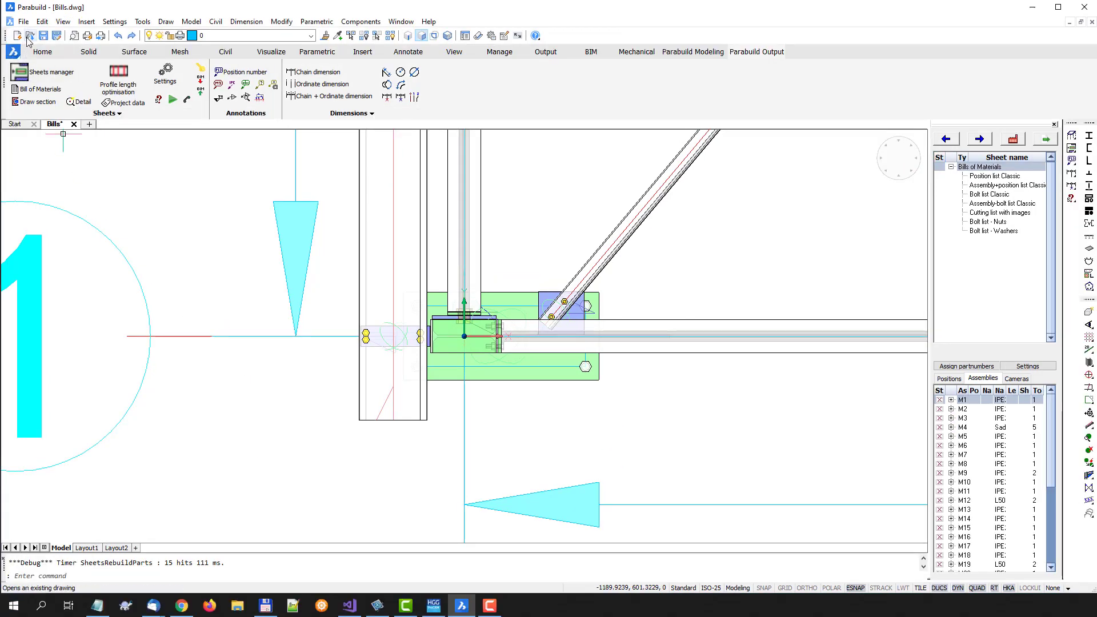
Browse for a drawing to open in the Bills > Dxf > 10 folder, listing files of all types.
{"action": "left_click", "coordinate": [30, 36]}
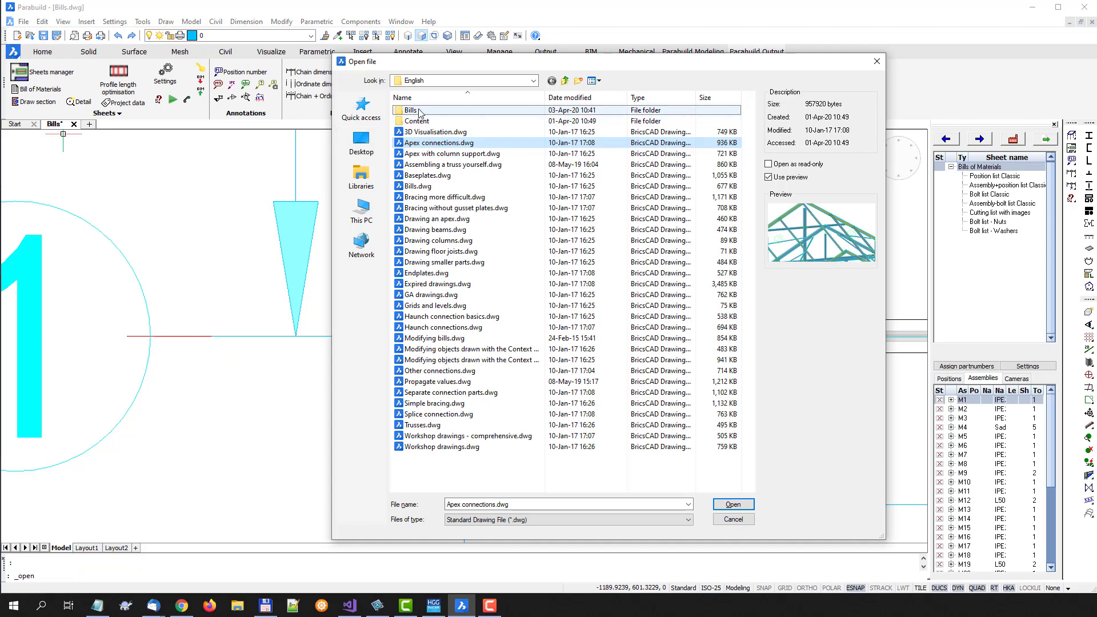
{"action": "double_click", "coordinate": [419, 111]}
{"action": "double_click", "coordinate": [419, 111]}
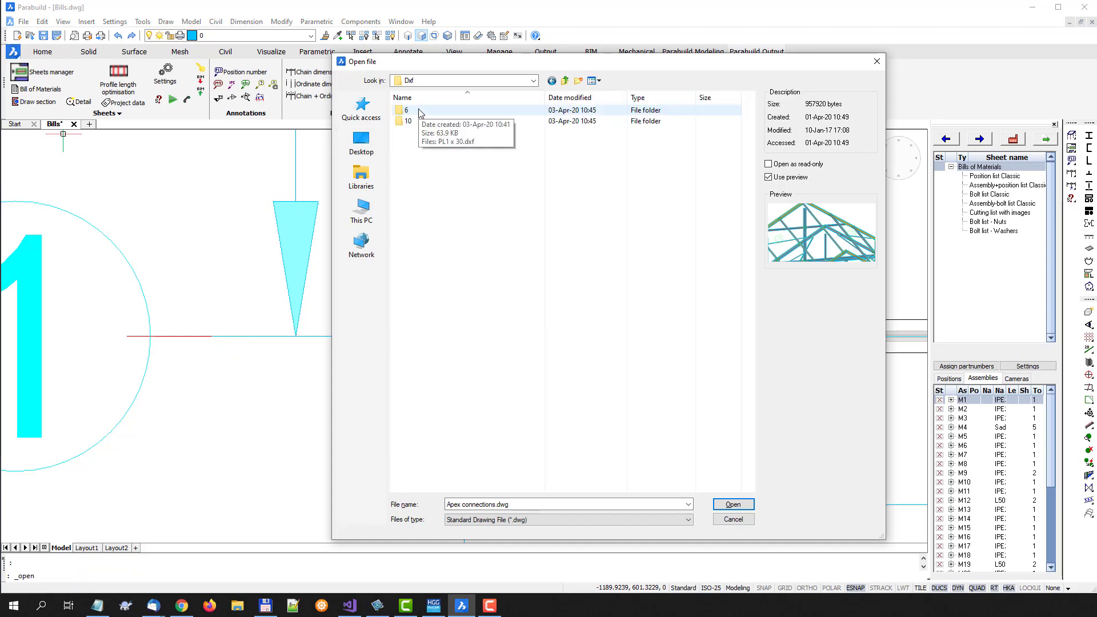
{"action": "double_click", "coordinate": [421, 122]}
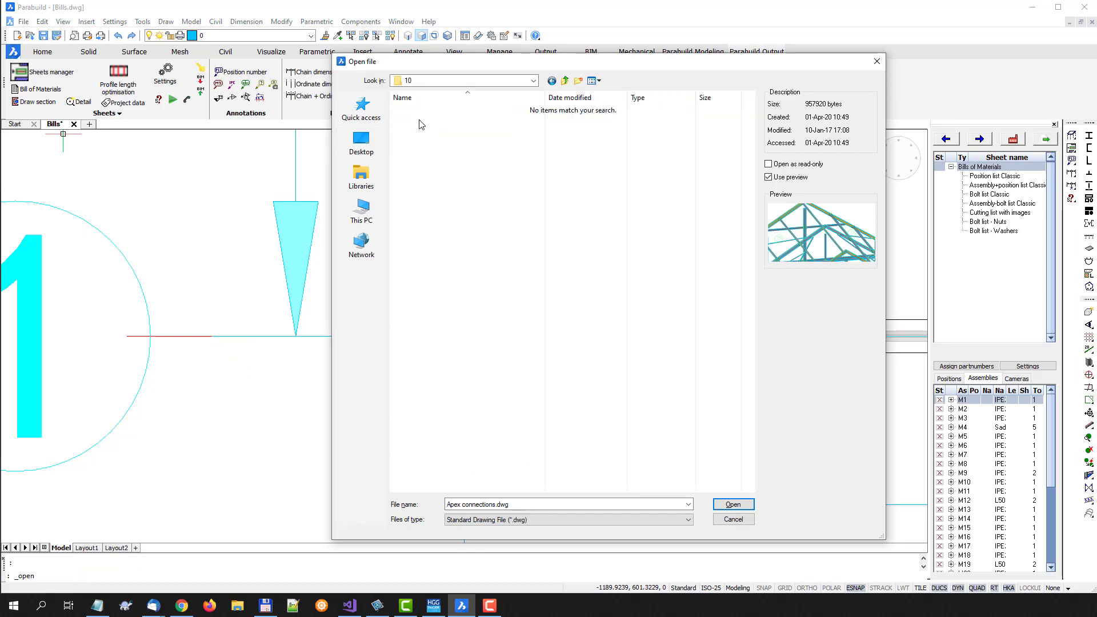
{"action": "left_click", "coordinate": [518, 519]}
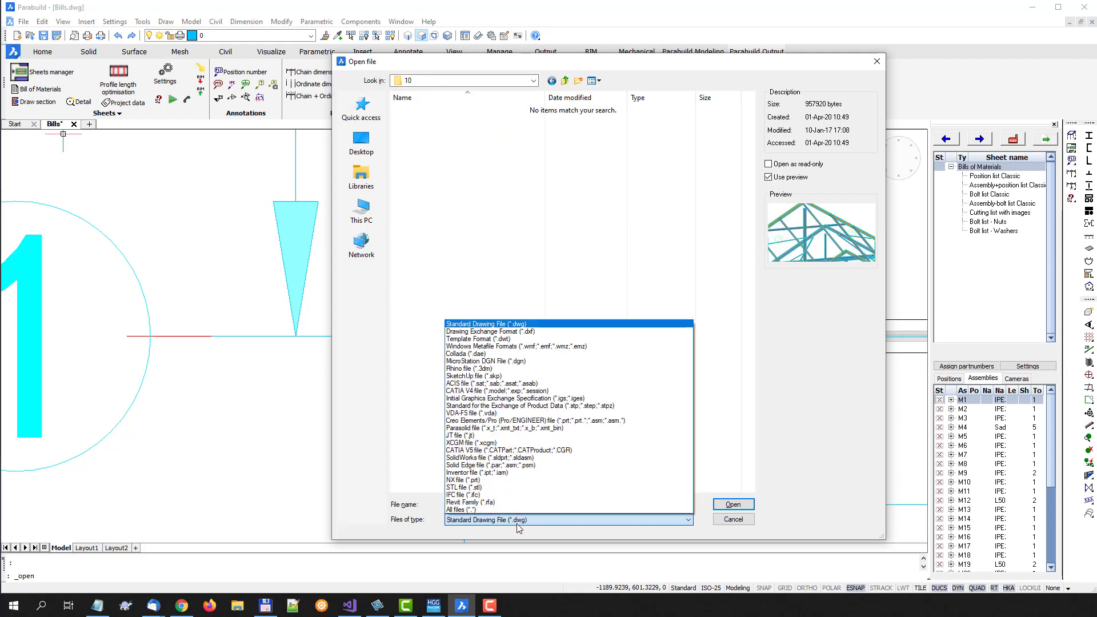
{"action": "left_click", "coordinate": [495, 510]}
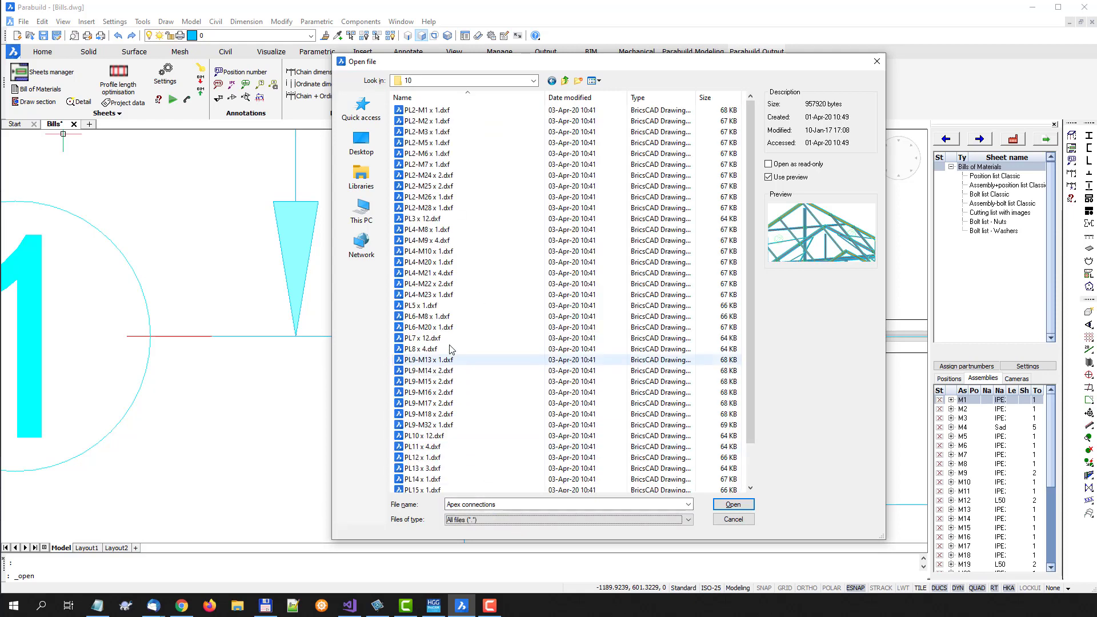
Preview the plate DXF files from PL2-M26 x 1.dxf onward and open PL6-M8 x 1.dxf.
{"action": "left_click", "coordinate": [436, 197]}
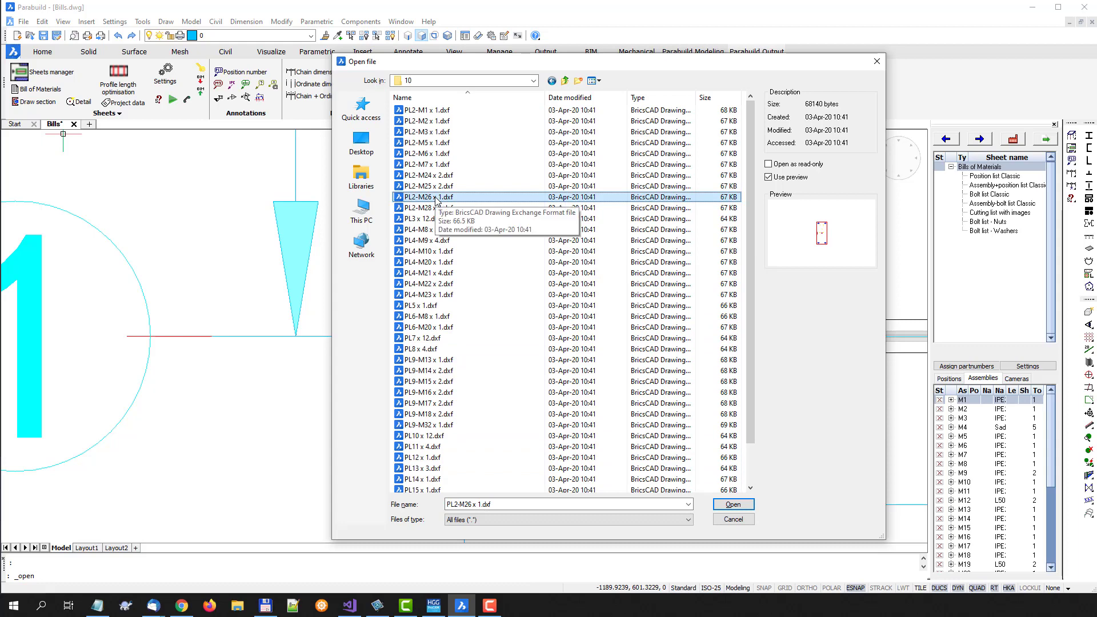
{"action": "key", "text": "Down"}
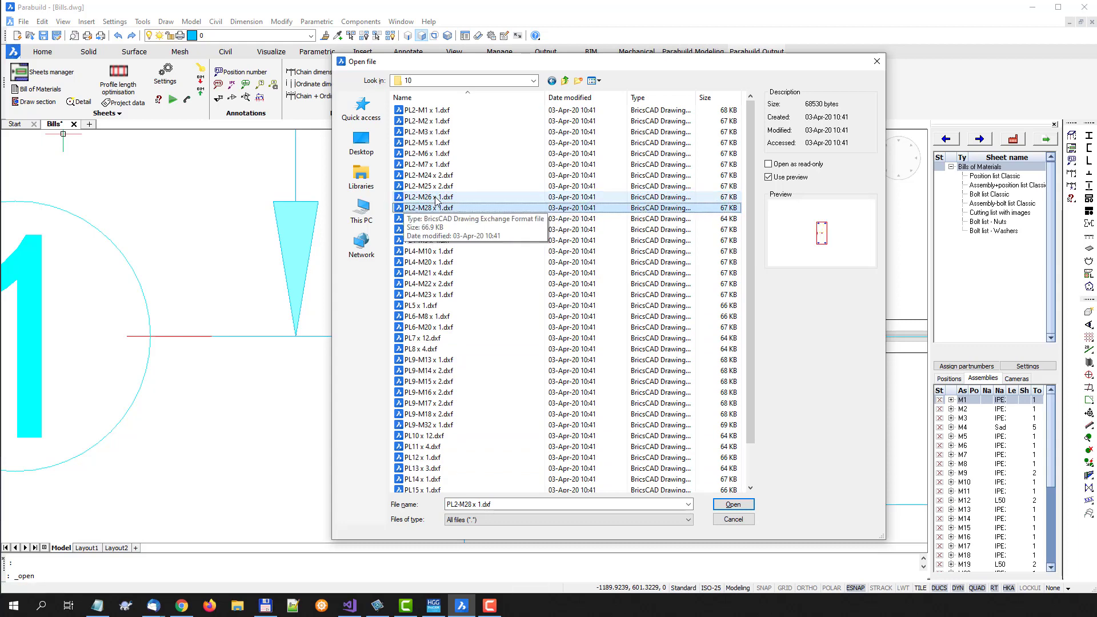
{"action": "key", "text": "Down"}
{"action": "key", "text": "Down"}
{"action": "key", "text": "Down"}
{"action": "key", "text": "Down"}
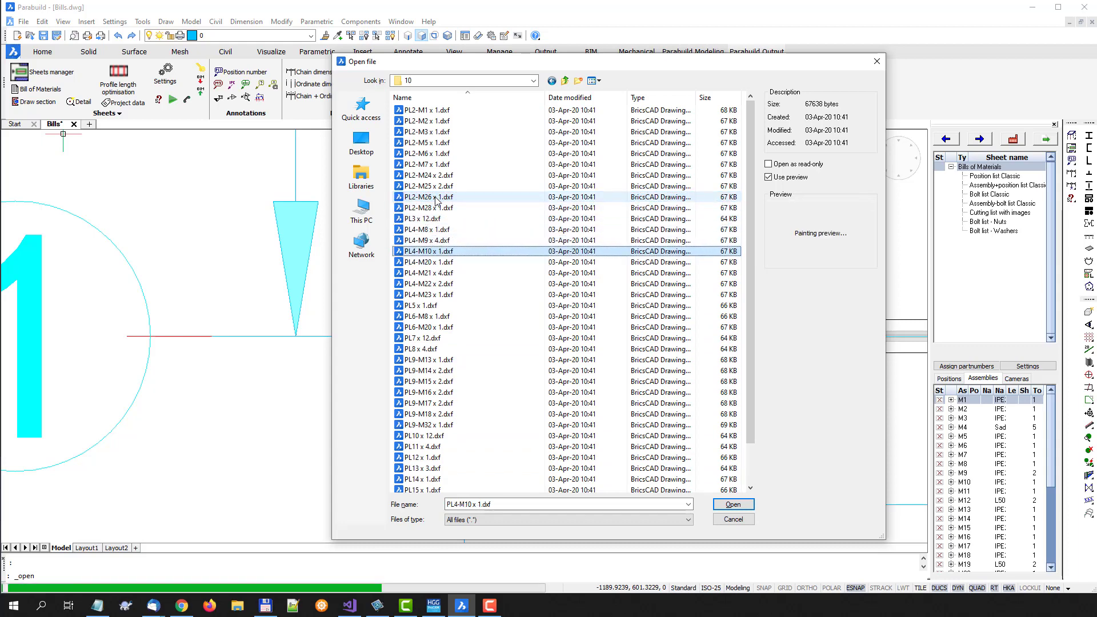
{"action": "key", "text": "Down"}
{"action": "key", "text": "Down"}
{"action": "key", "text": "Down"}
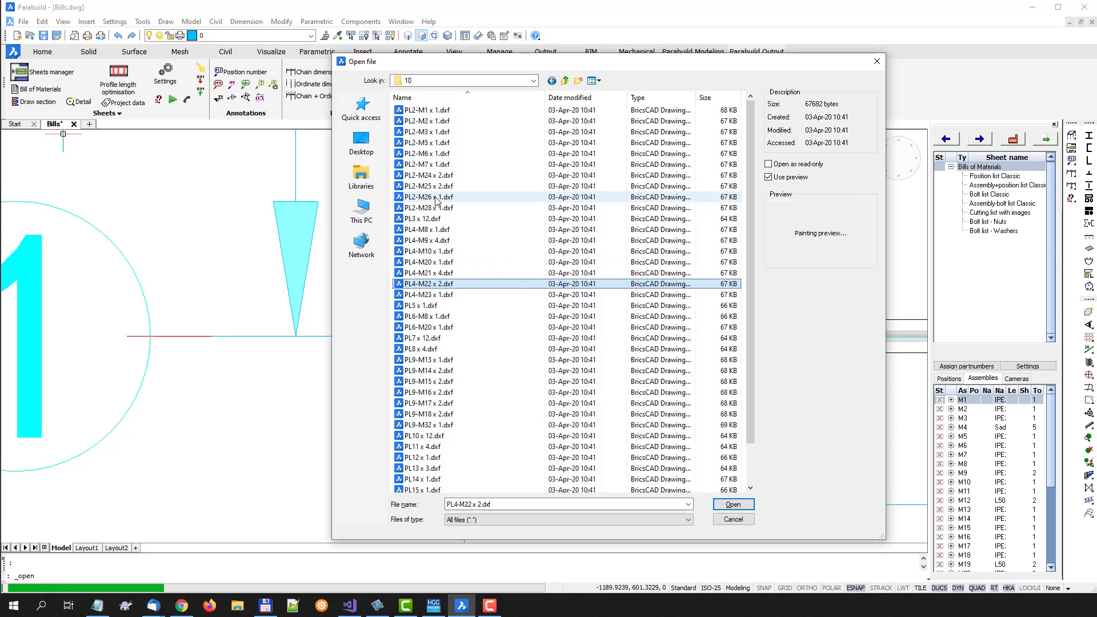
{"action": "key", "text": "Down"}
{"action": "key", "text": "Down"}
{"action": "key", "text": "Down"}
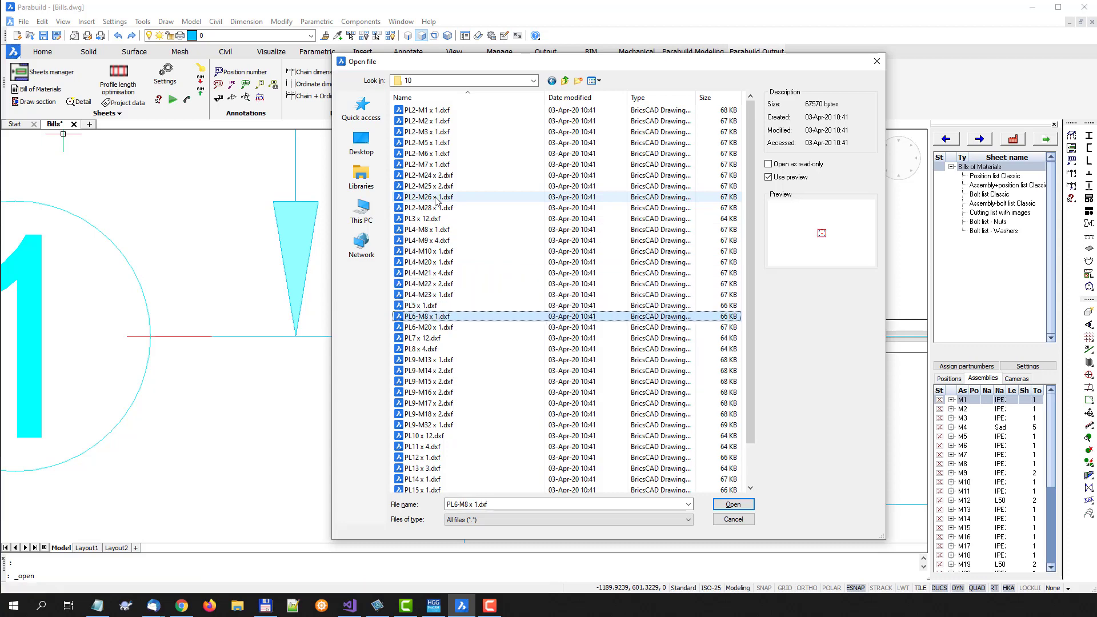
{"action": "key", "text": "Return"}
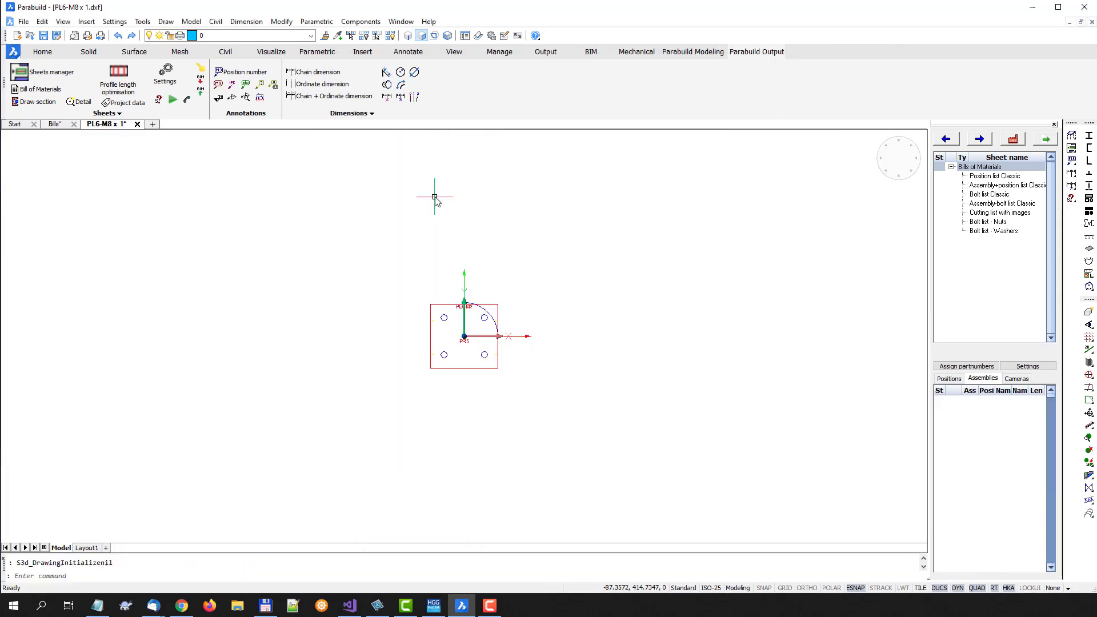
Select all geometry of the PL6-M8 plate and examine its outline, holes, part labels and position marks up close.
{"action": "left_click", "coordinate": [588, 255]}
{"action": "left_click", "coordinate": [375, 392]}
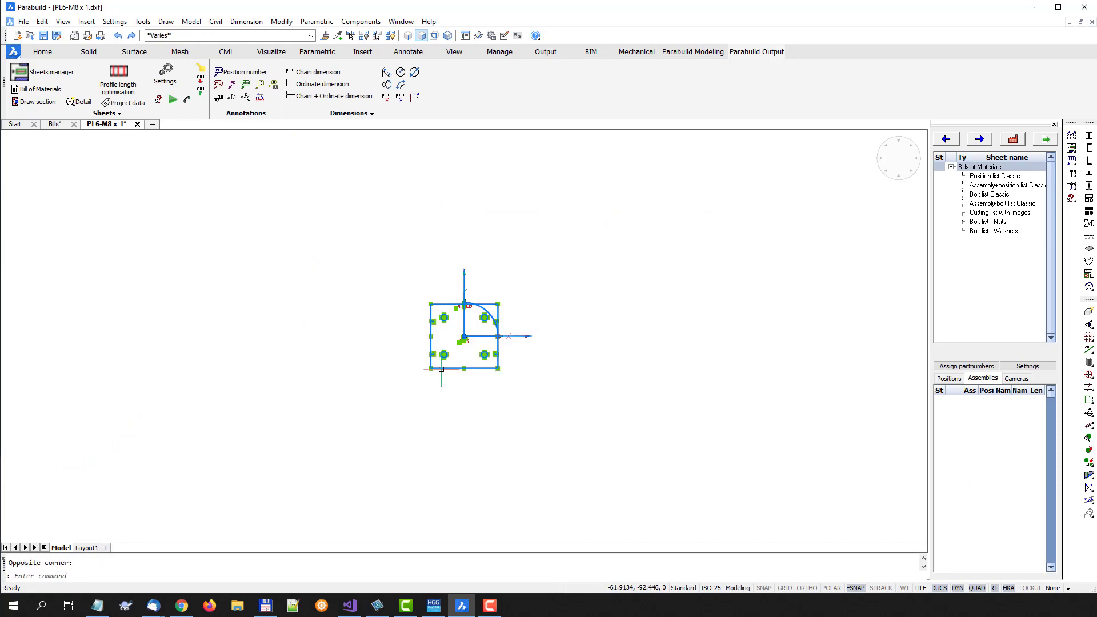
{"action": "scroll", "coordinate": [448, 345], "scroll_direction": "up", "scroll_amount": 5}
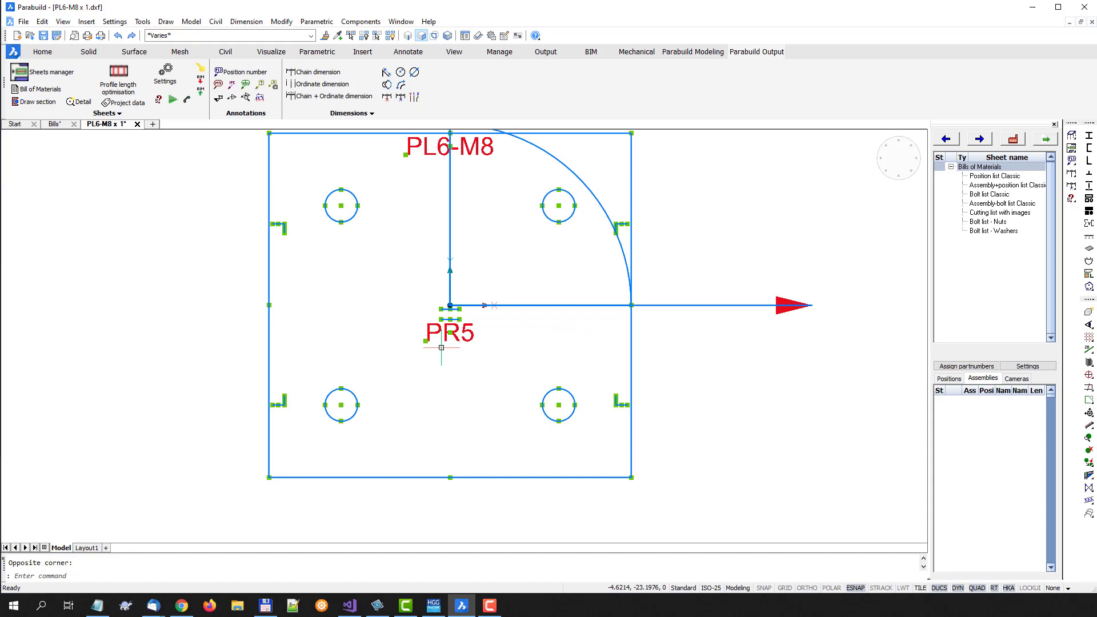
Open the PL9-M13 x 1.dxf plate drawing from the same folder.
{"action": "left_click", "coordinate": [32, 35]}
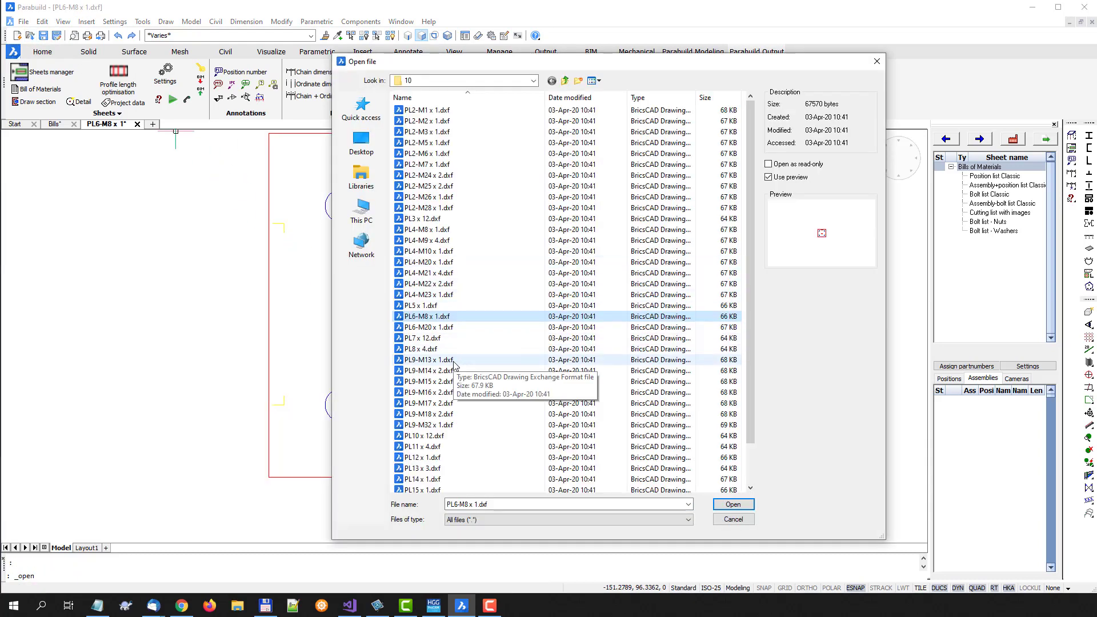
{"action": "left_click", "coordinate": [451, 360]}
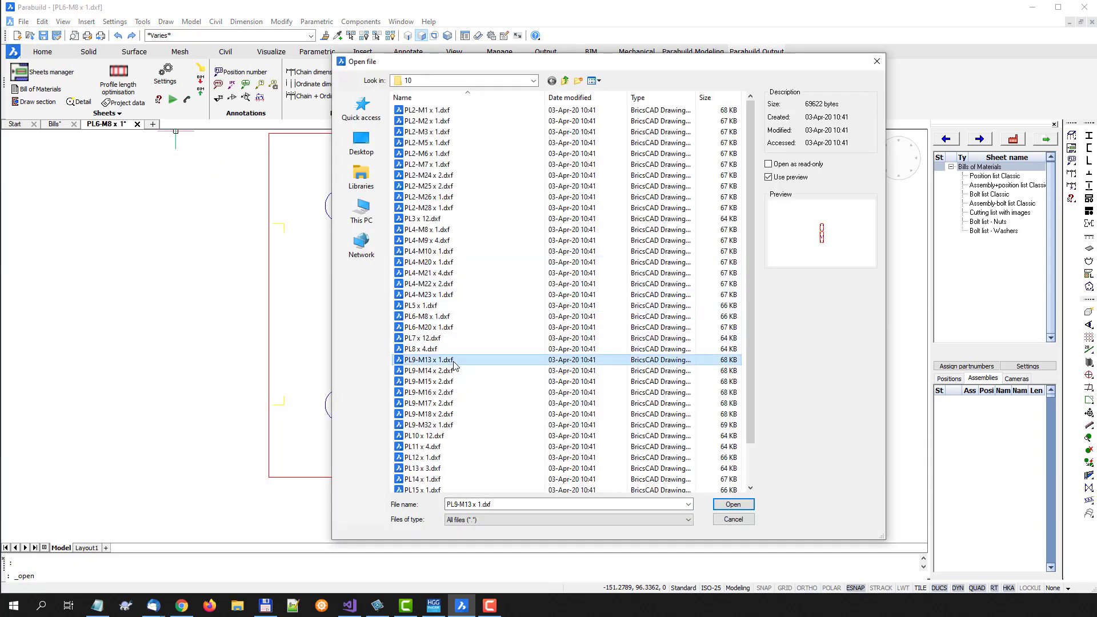
{"action": "left_click", "coordinate": [721, 505]}
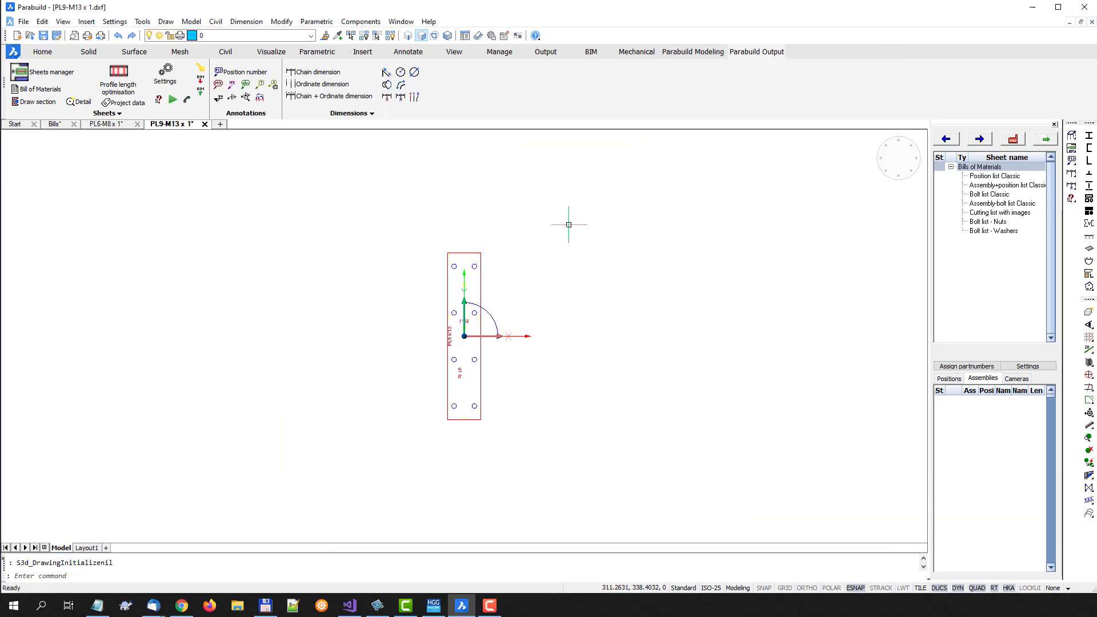
Select all geometry of the PL9-M13 plate and examine its holes, labels and position marks along its full length.
{"action": "left_click_drag", "start_coordinate": [568, 218], "coordinate": [406, 435]}
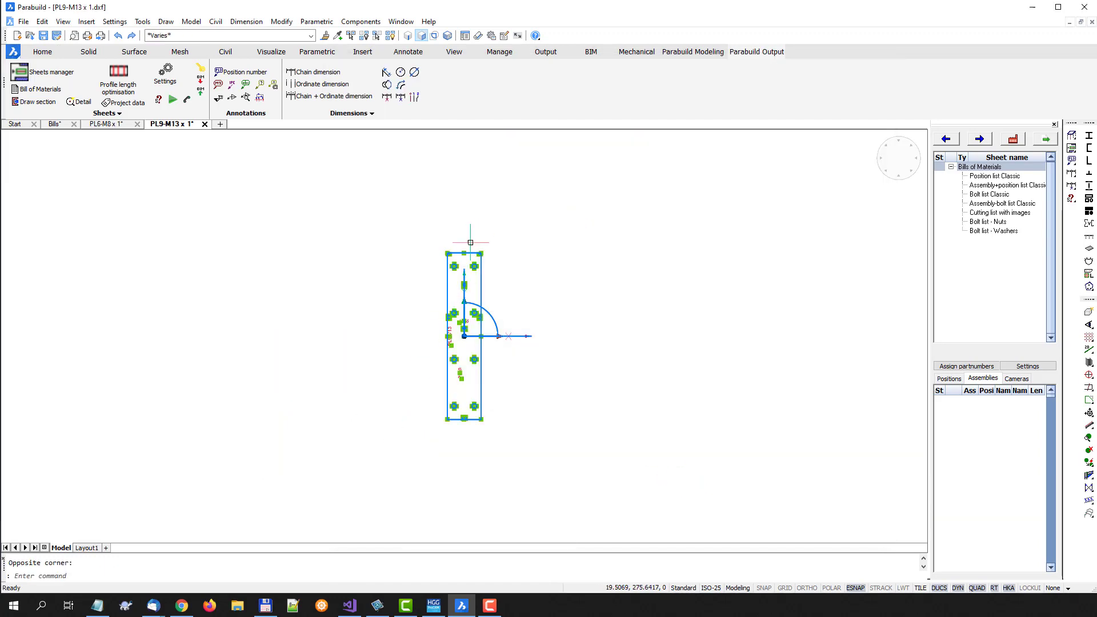
{"action": "scroll", "coordinate": [462, 269], "scroll_direction": "up", "scroll_amount": 6}
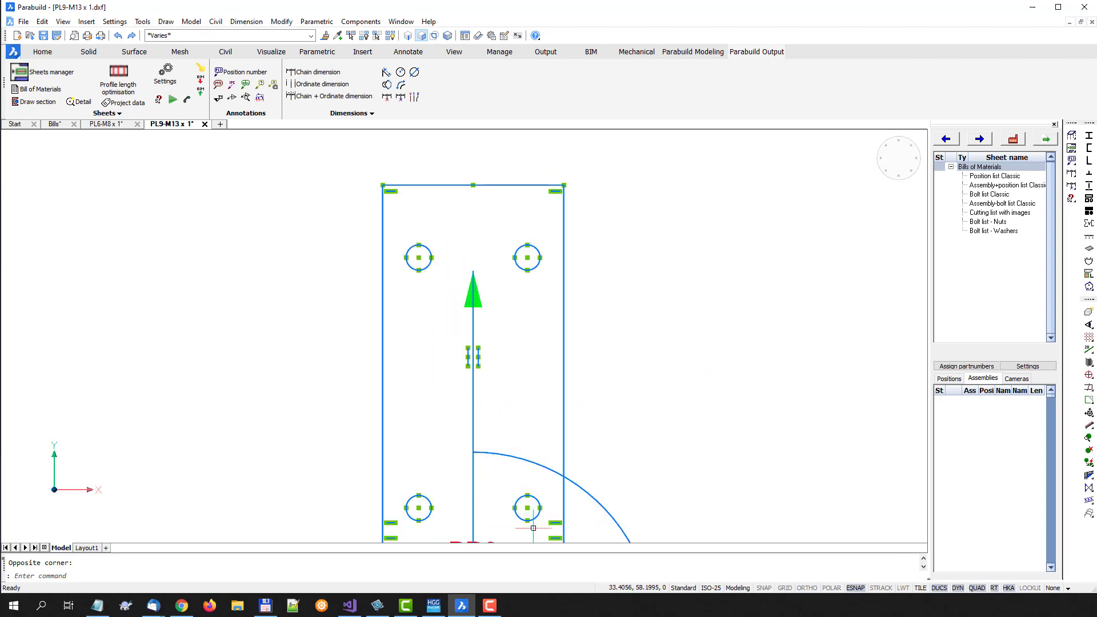
{"action": "middle_click_drag", "start_coordinate": [533, 521], "coordinate": [520, 335]}
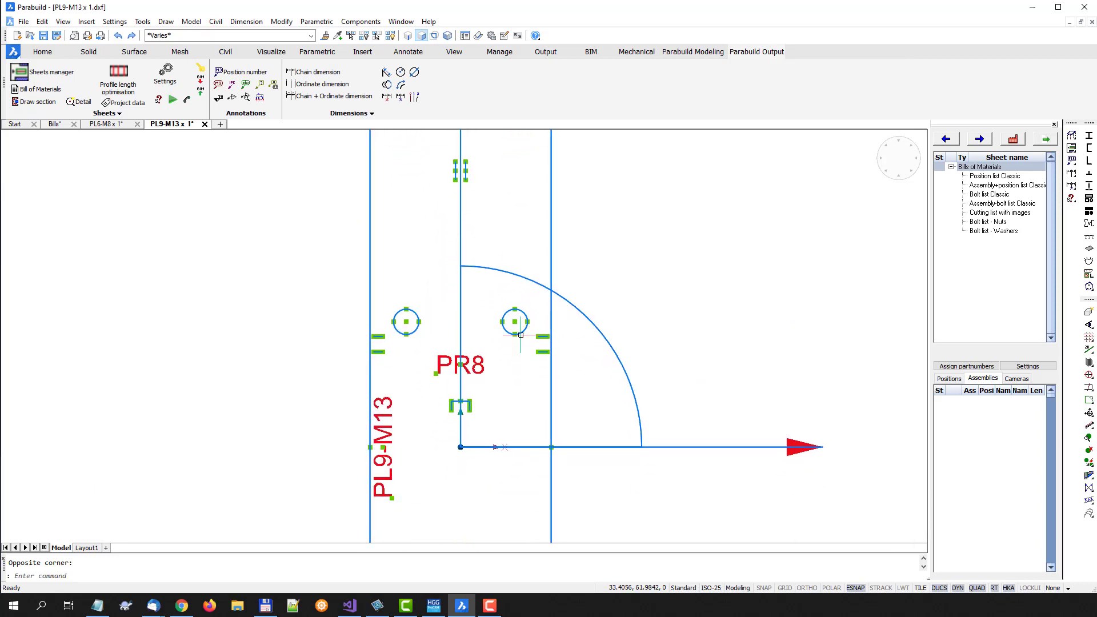
{"action": "middle_click_drag", "start_coordinate": [516, 487], "coordinate": [524, 127]}
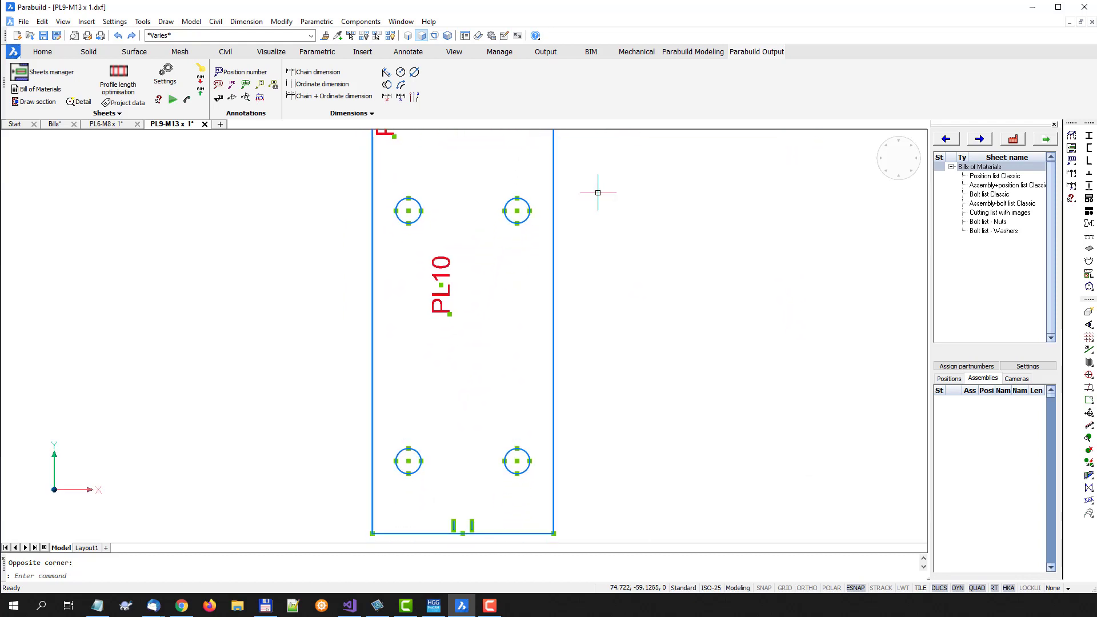
Clear the selection and close the PL9-M13 x 1.dxf and PL6-M8 x 1.dxf drawings without saving.
{"action": "key", "text": "Escape"}
{"action": "left_click", "coordinate": [204, 124]}
{"action": "key", "text": "n"}
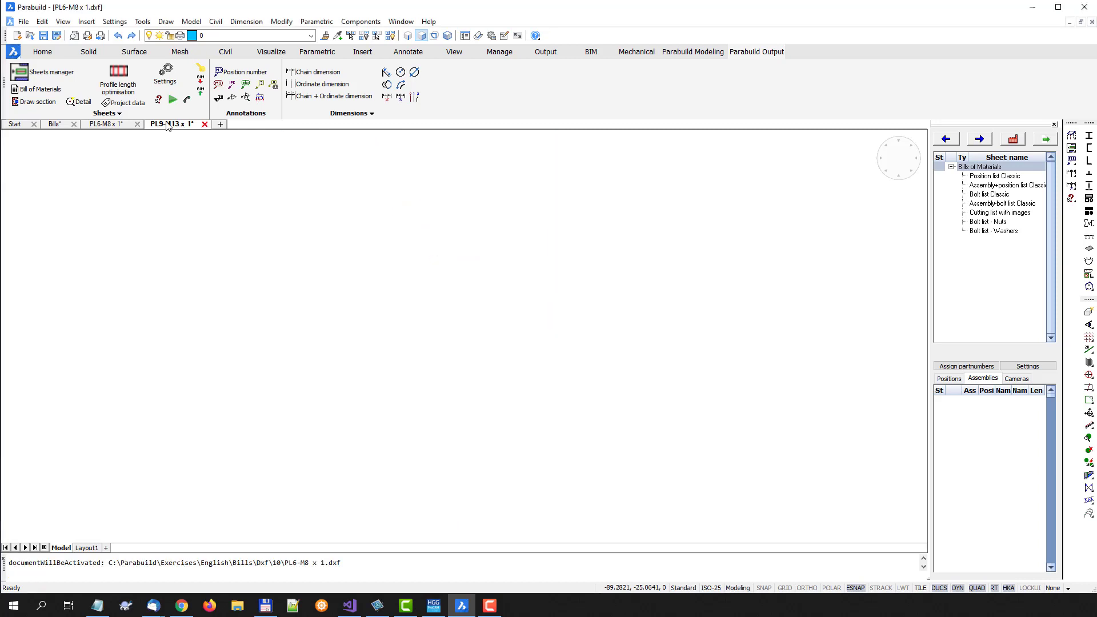
{"action": "left_click", "coordinate": [137, 124]}
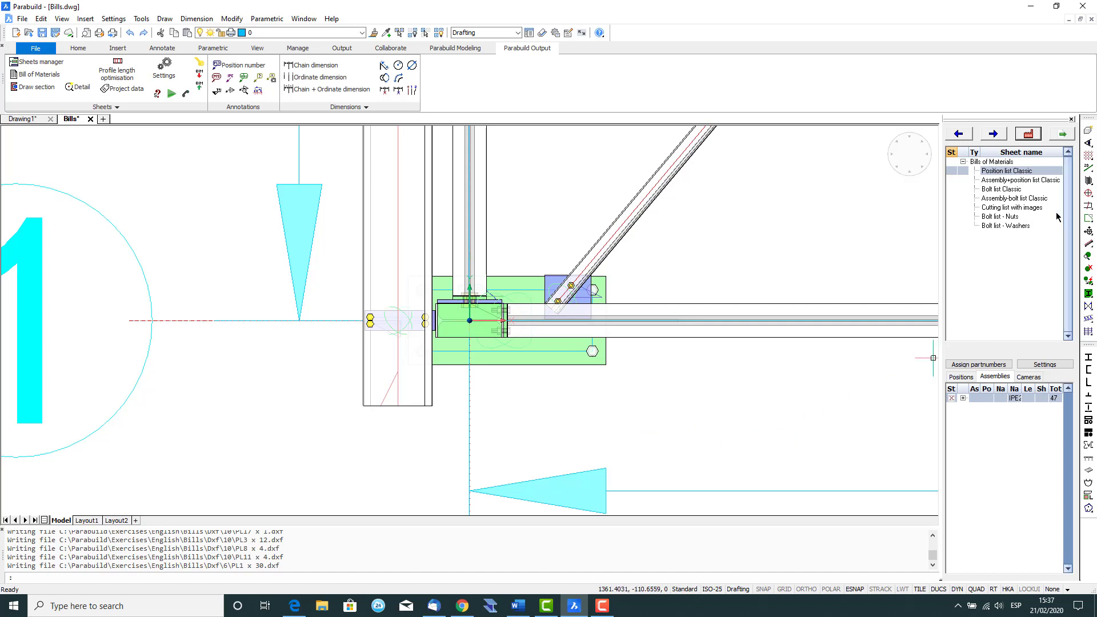
Generate DSTV NC files for all objects without locking the revision, deleting all old NC files in the output folder.
{"action": "left_click", "coordinate": [1028, 135]}
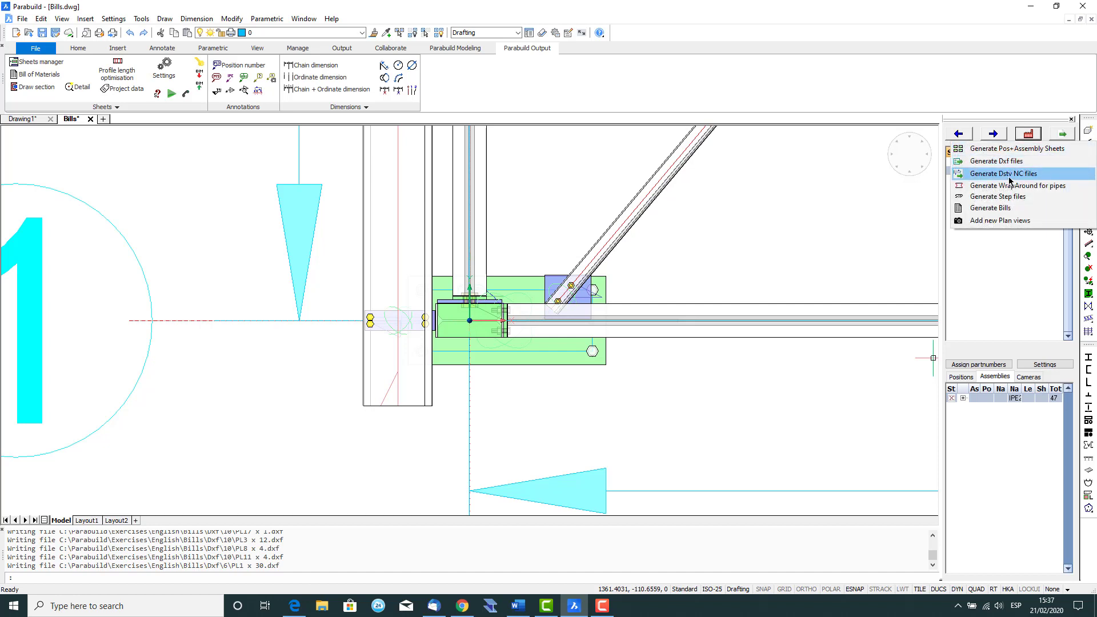
{"action": "left_click", "coordinate": [1023, 179]}
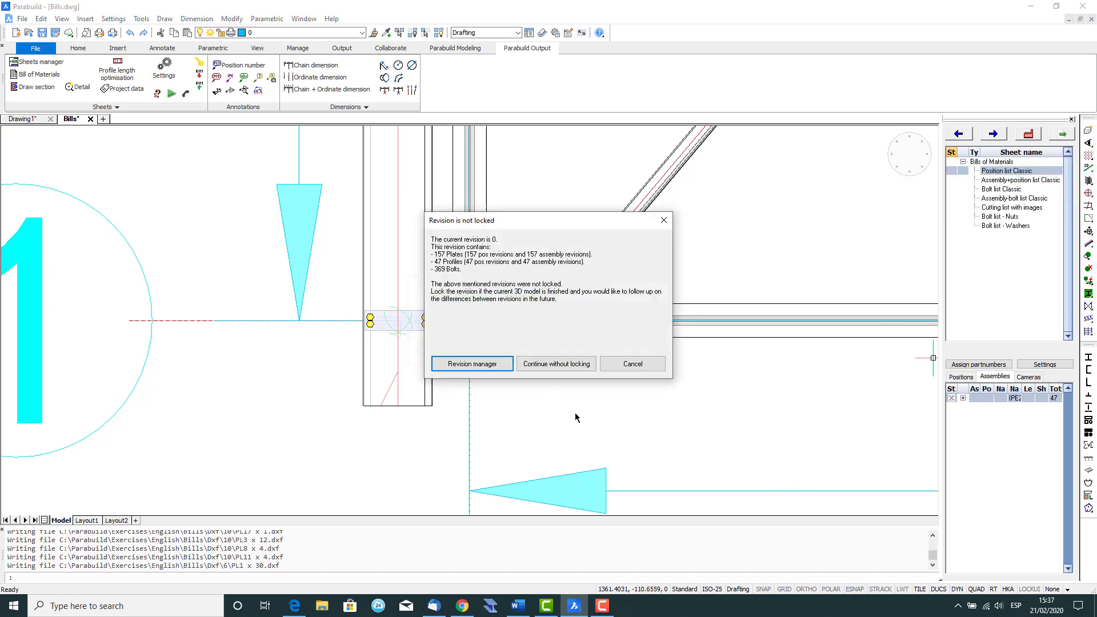
{"action": "left_click", "coordinate": [575, 368]}
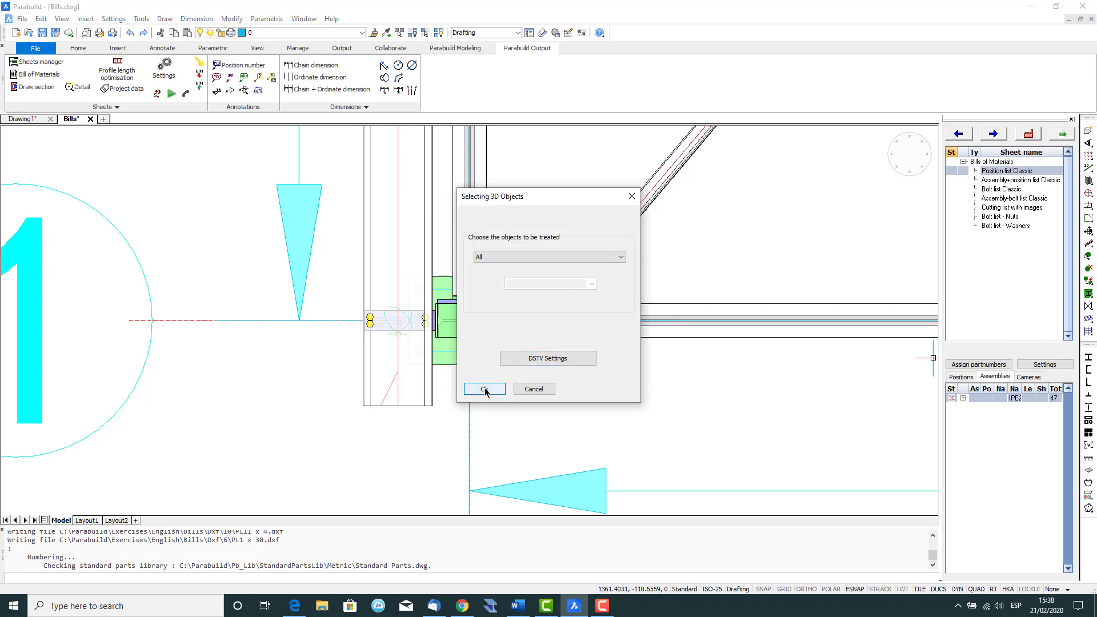
{"action": "left_click", "coordinate": [484, 389]}
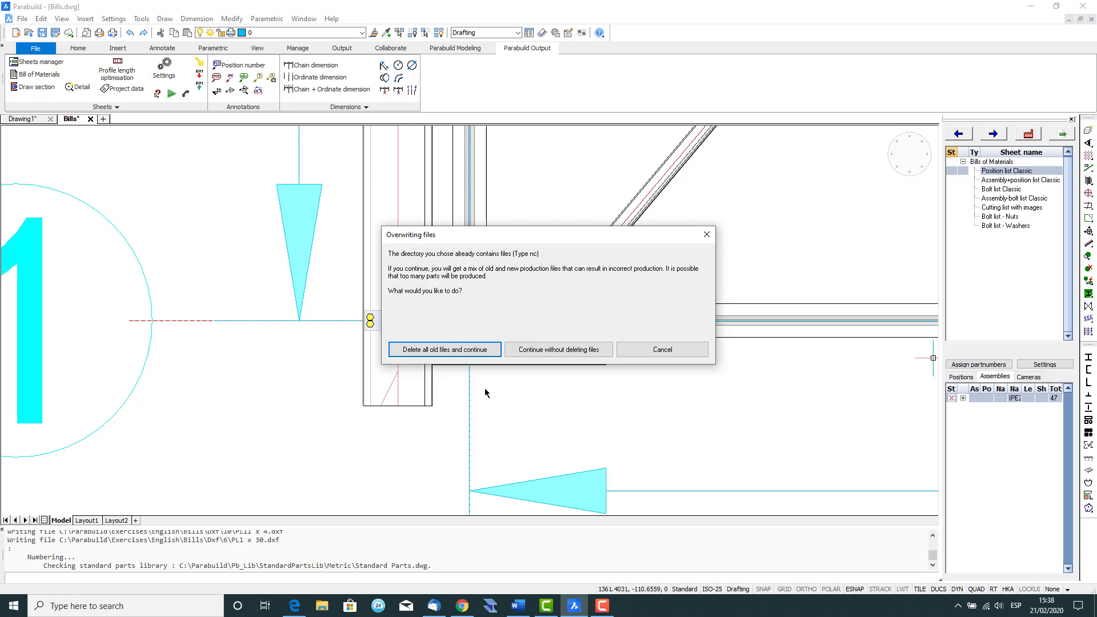
{"action": "left_click", "coordinate": [468, 350]}
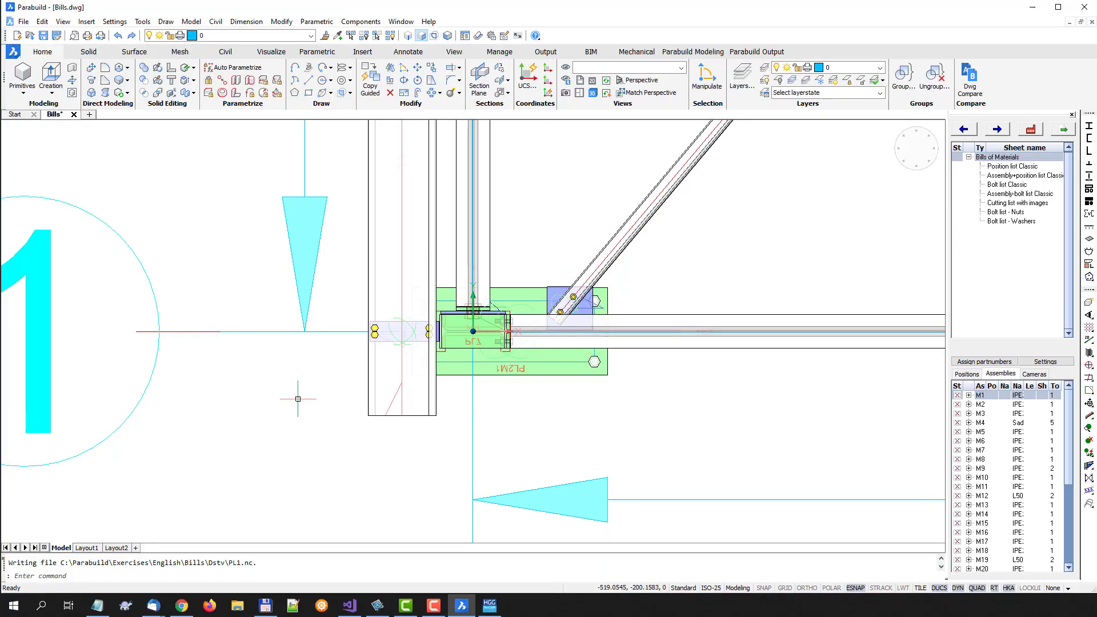
Switch to ProCAM Lite and import all NC files from PL1.nc through PR21.nc in the Bills\Dstv folder.
{"action": "left_click", "coordinate": [490, 605]}
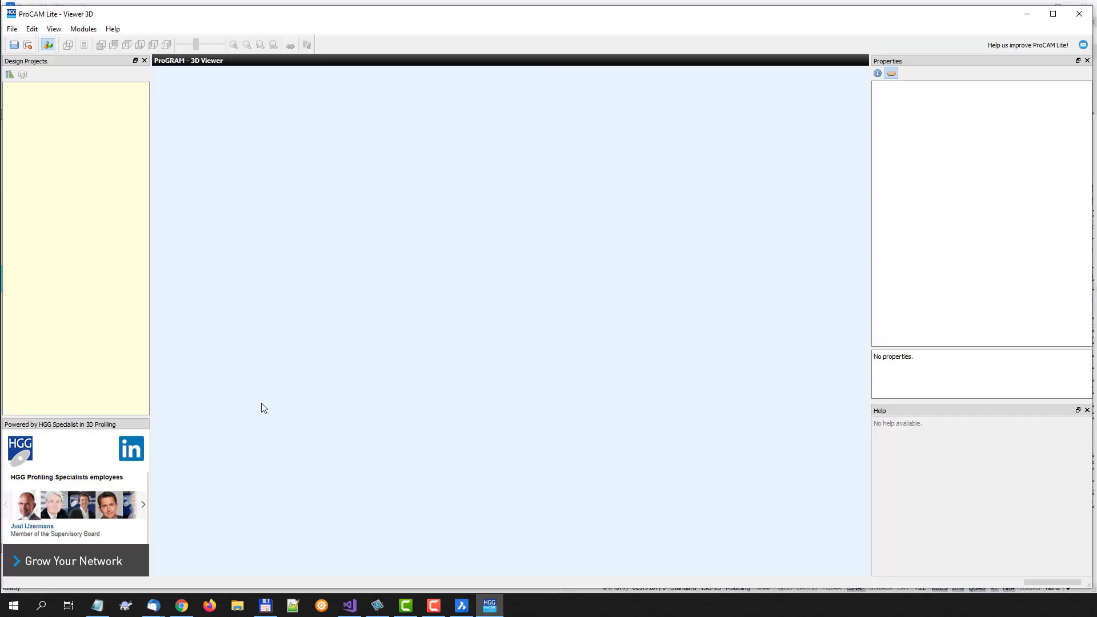
{"action": "left_click", "coordinate": [12, 29]}
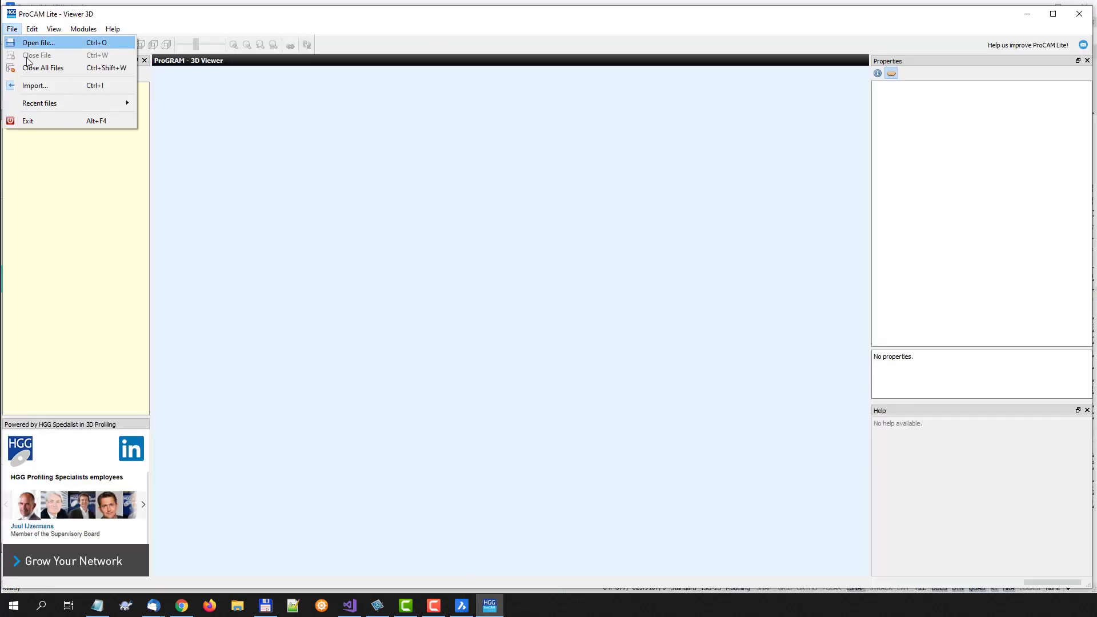
{"action": "left_click", "coordinate": [35, 86]}
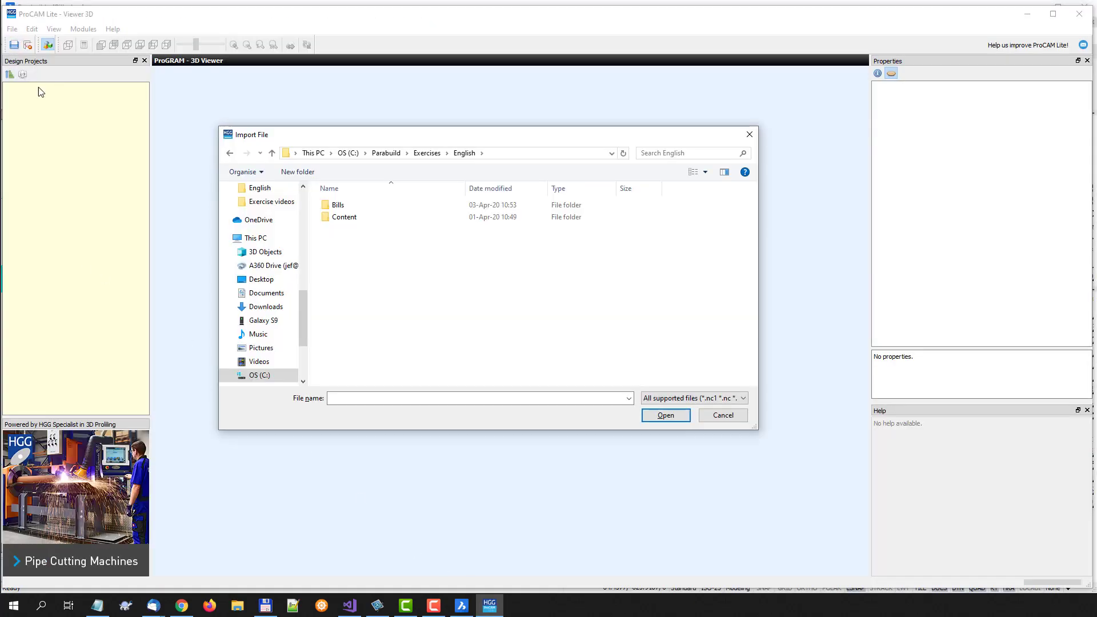
{"action": "double_click", "coordinate": [339, 205]}
{"action": "double_click", "coordinate": [344, 207]}
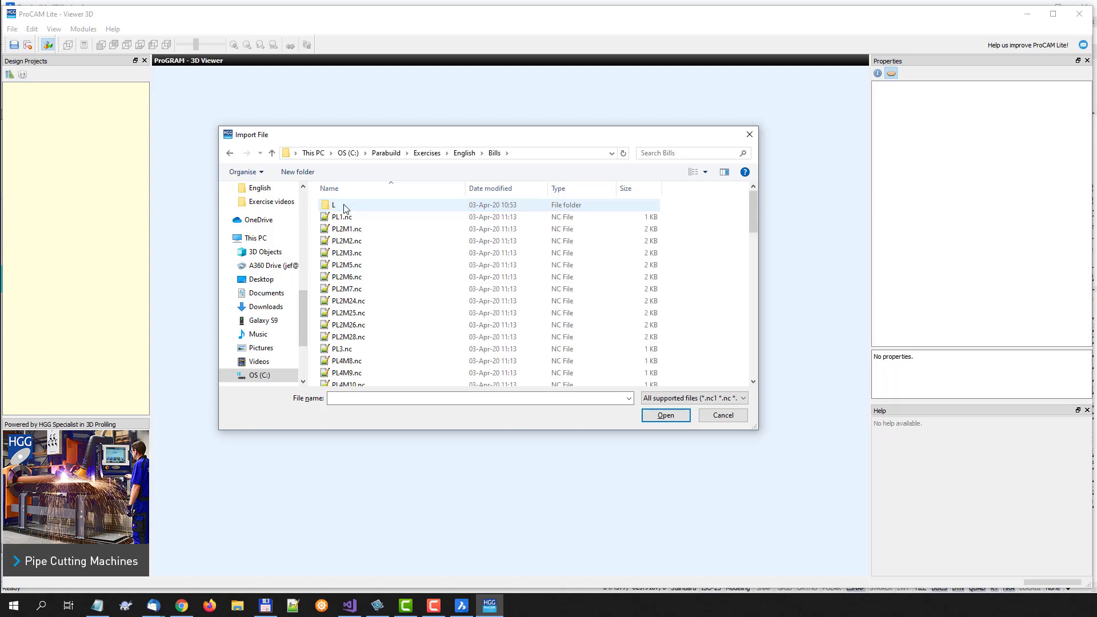
{"action": "left_click", "coordinate": [345, 217]}
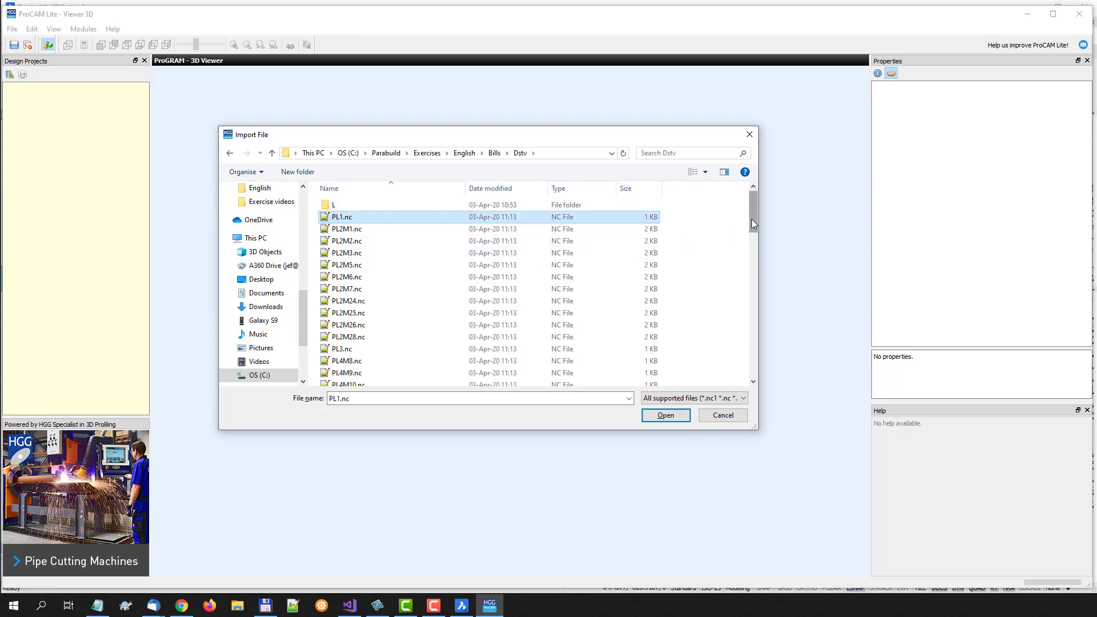
{"action": "left_click_drag", "start_coordinate": [752, 218], "coordinate": [746, 365]}
{"action": "left_click", "coordinate": [343, 384], "text": "shift"}
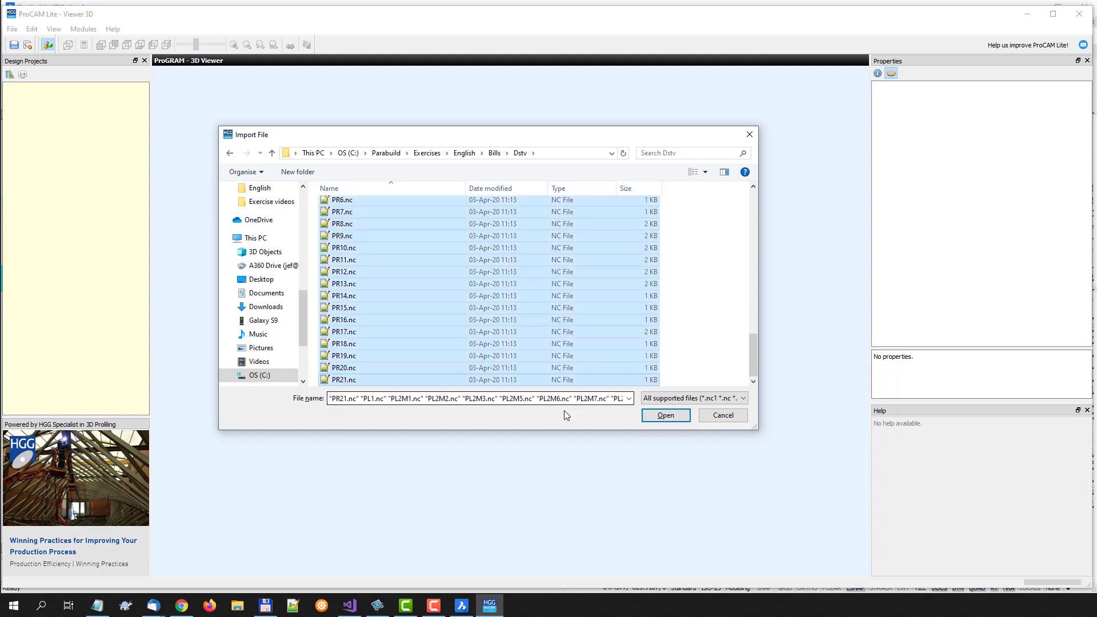
{"action": "left_click", "coordinate": [655, 416]}
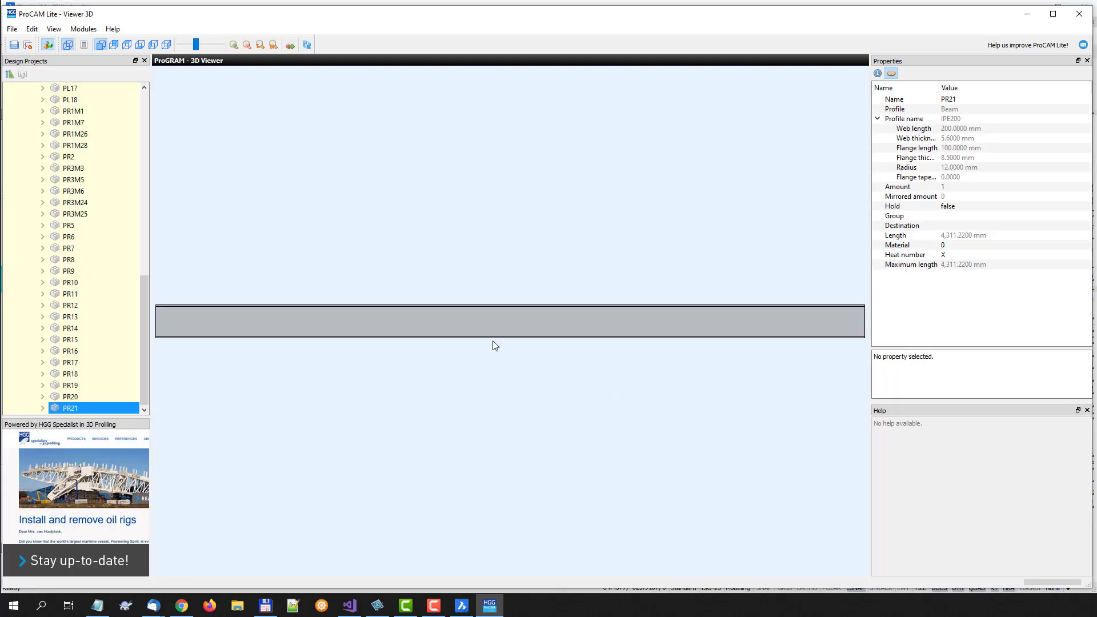
View the plates PL1, PL2M1, PL4M8 and PL9M13 one after another to check their holes, labels and position marks.
{"action": "left_click_drag", "start_coordinate": [142, 245], "coordinate": [143, 106]}
{"action": "left_click", "coordinate": [76, 121]}
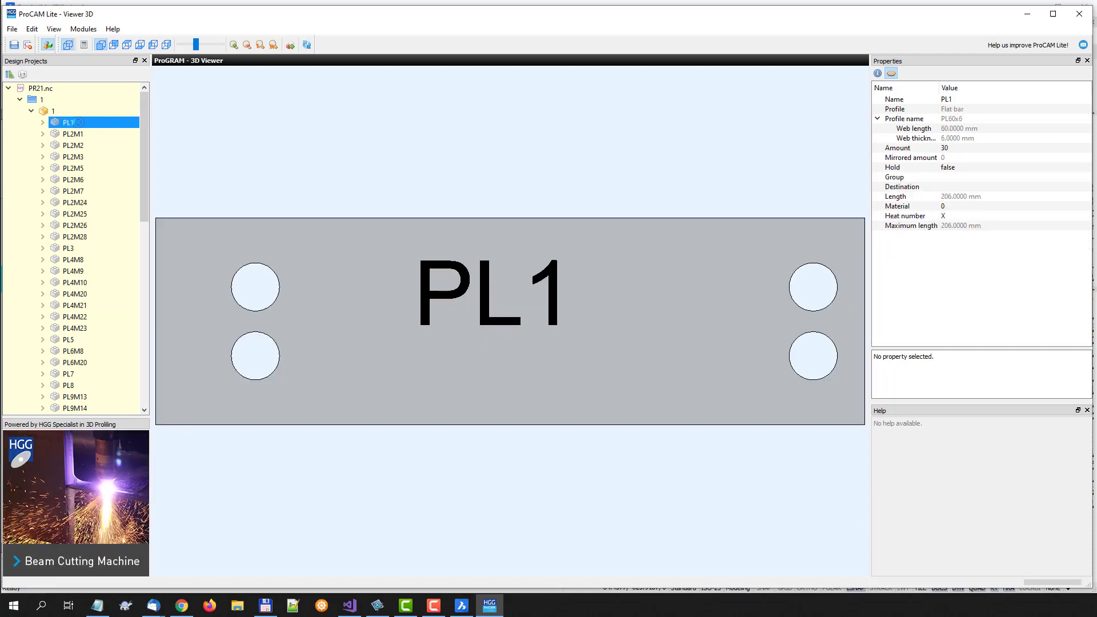
{"action": "left_click", "coordinate": [80, 133]}
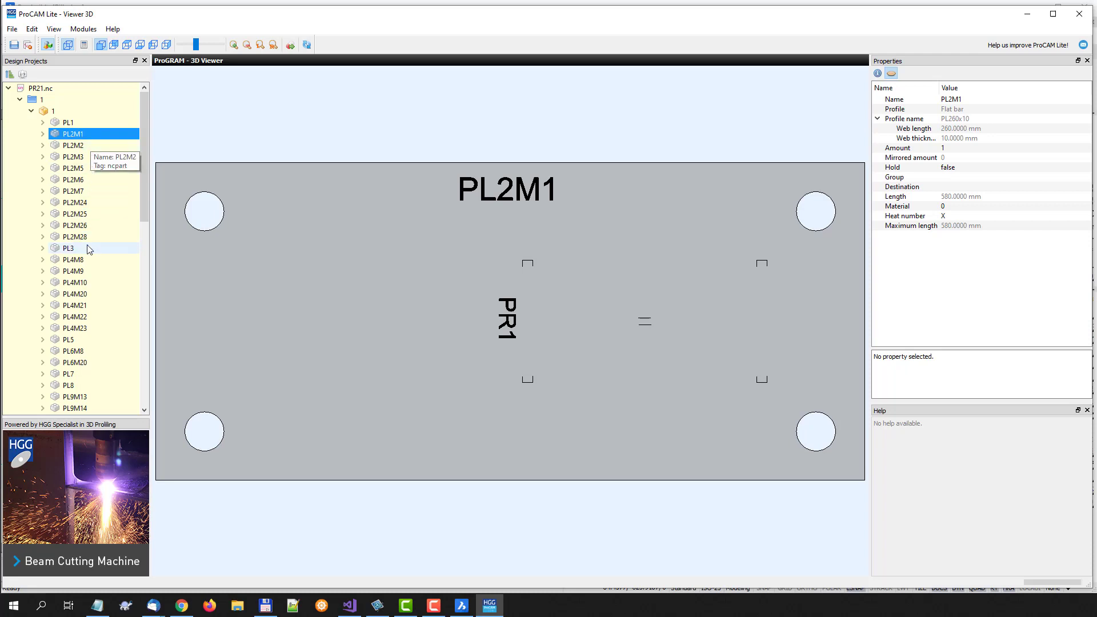
{"action": "left_click", "coordinate": [82, 258]}
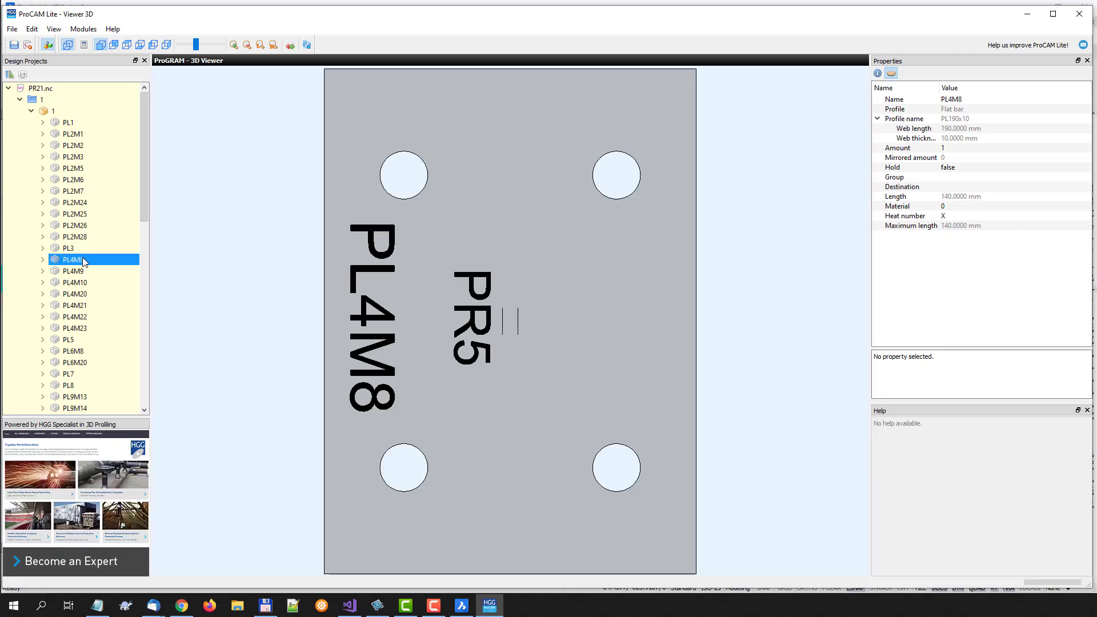
{"action": "left_click", "coordinate": [86, 397]}
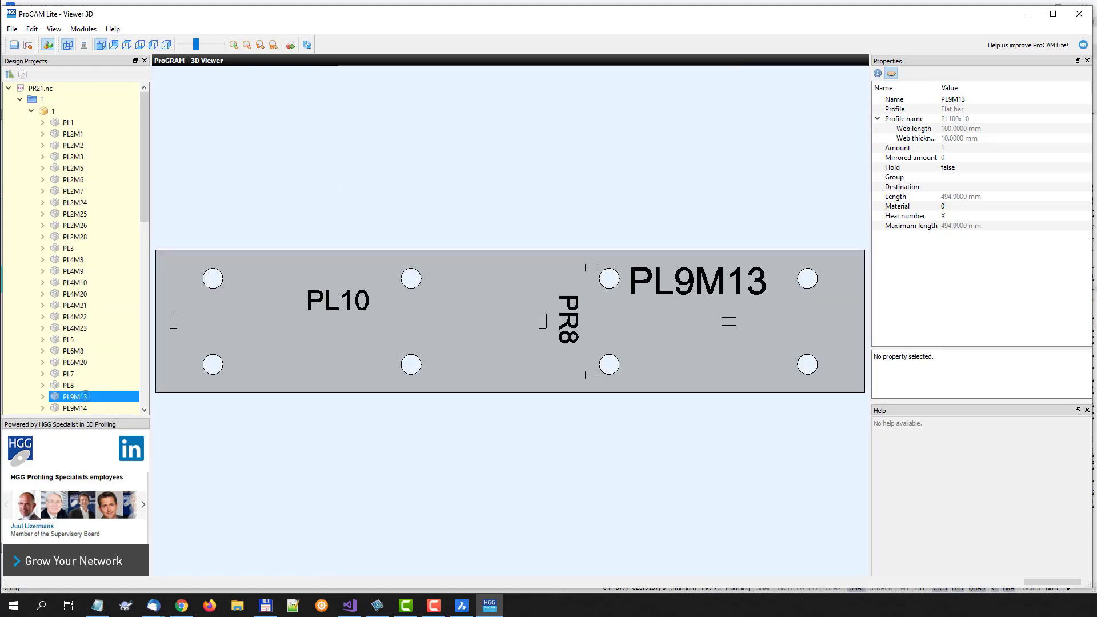
Display the beam PR1M1 and examine it in a rotated 3D view.
{"action": "left_click", "coordinate": [142, 365]}
{"action": "left_click", "coordinate": [79, 248]}
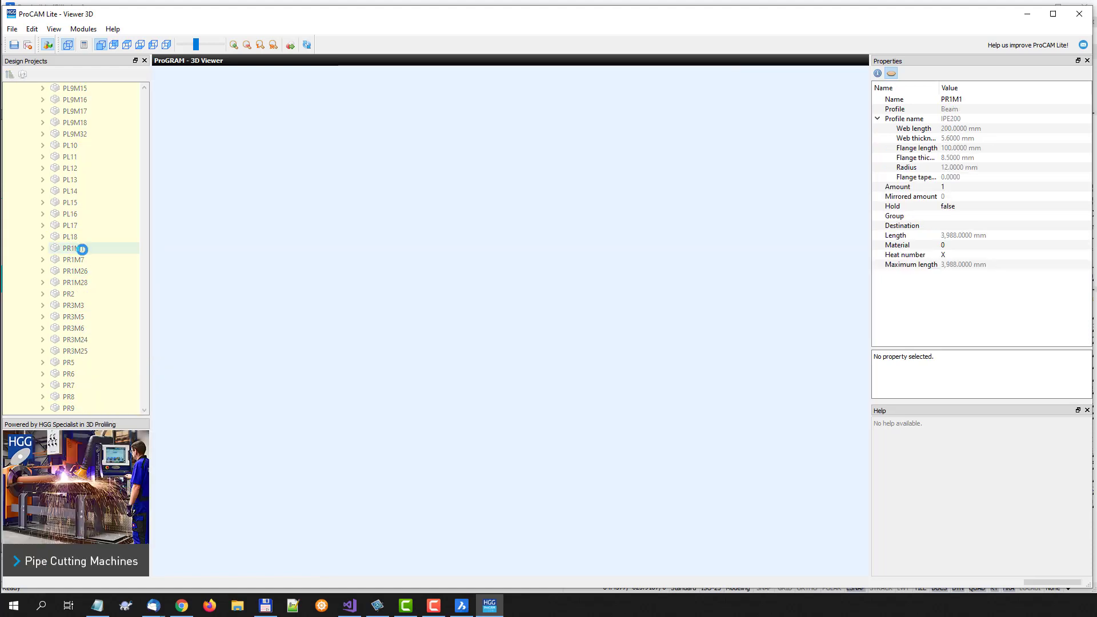
{"action": "middle_click_drag", "start_coordinate": [547, 326], "coordinate": [437, 389]}
{"action": "scroll", "coordinate": [437, 390], "scroll_direction": "up", "scroll_amount": 1}
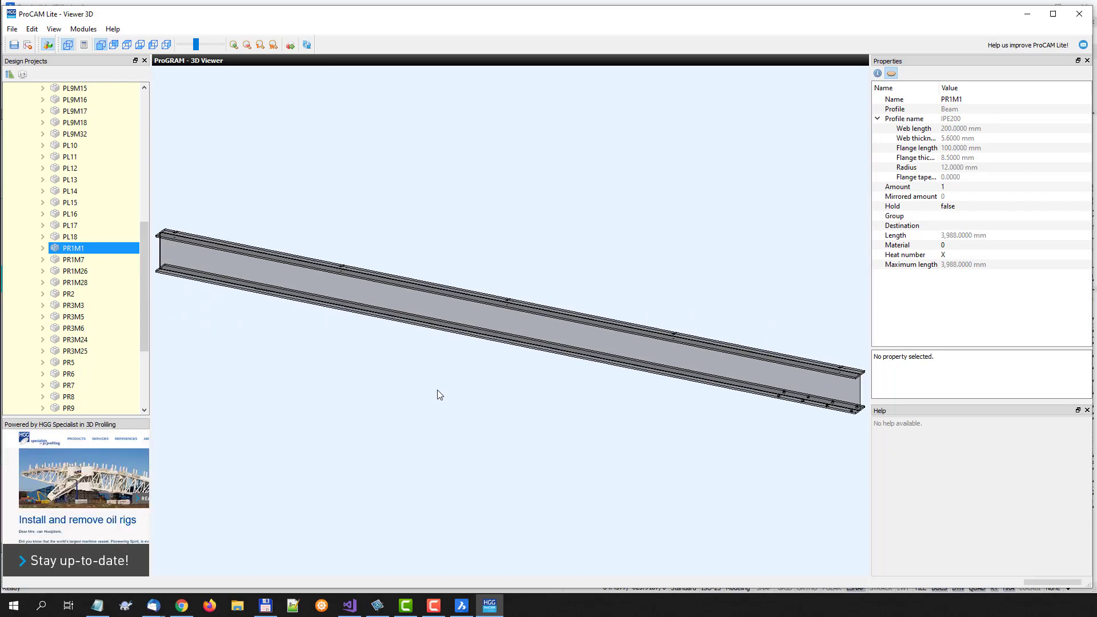
Display the beam PR3M5 and examine the PL3 position marks and bolt holes on its web up close.
{"action": "left_click", "coordinate": [80, 316]}
{"action": "scroll", "coordinate": [611, 383], "scroll_direction": "up", "scroll_amount": 2}
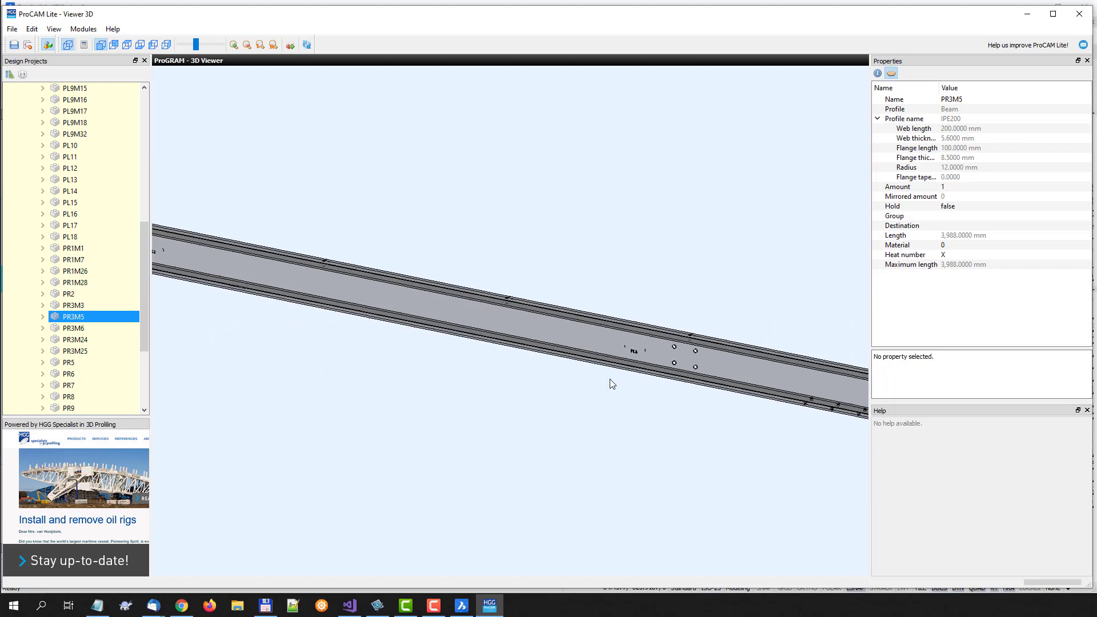
{"action": "scroll", "coordinate": [707, 431], "scroll_direction": "up", "scroll_amount": 3}
{"action": "scroll", "coordinate": [831, 418], "scroll_direction": "up", "scroll_amount": 3}
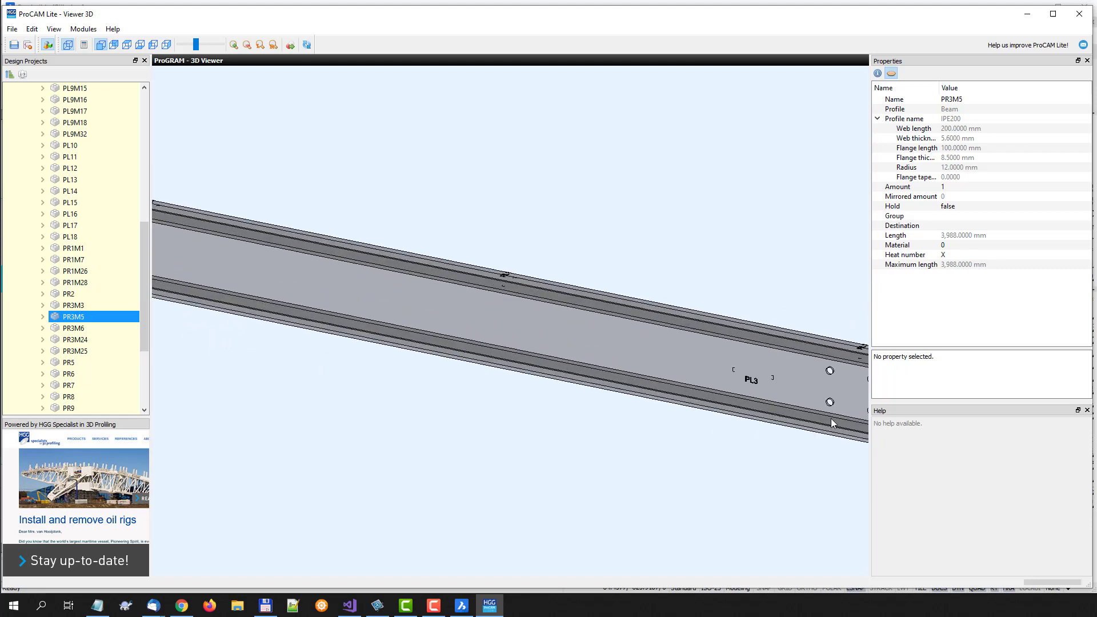
{"action": "middle_click_drag", "start_coordinate": [822, 417], "coordinate": [516, 381]}
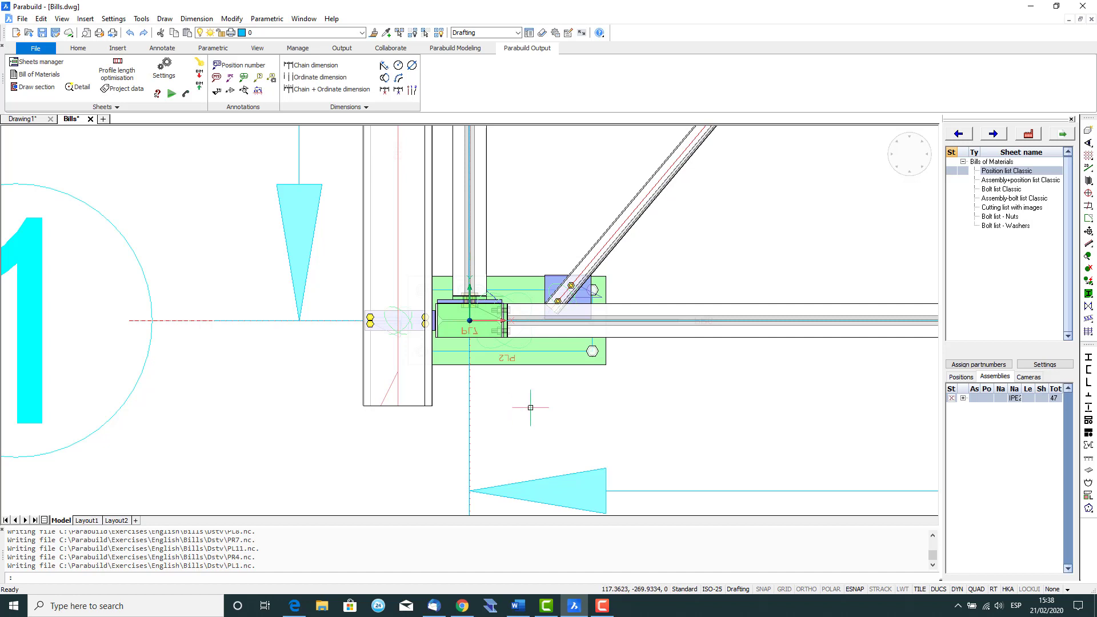
Switch back to Parabuild and generate the bills of materials without locking the revision.
{"action": "left_click", "coordinate": [1031, 137]}
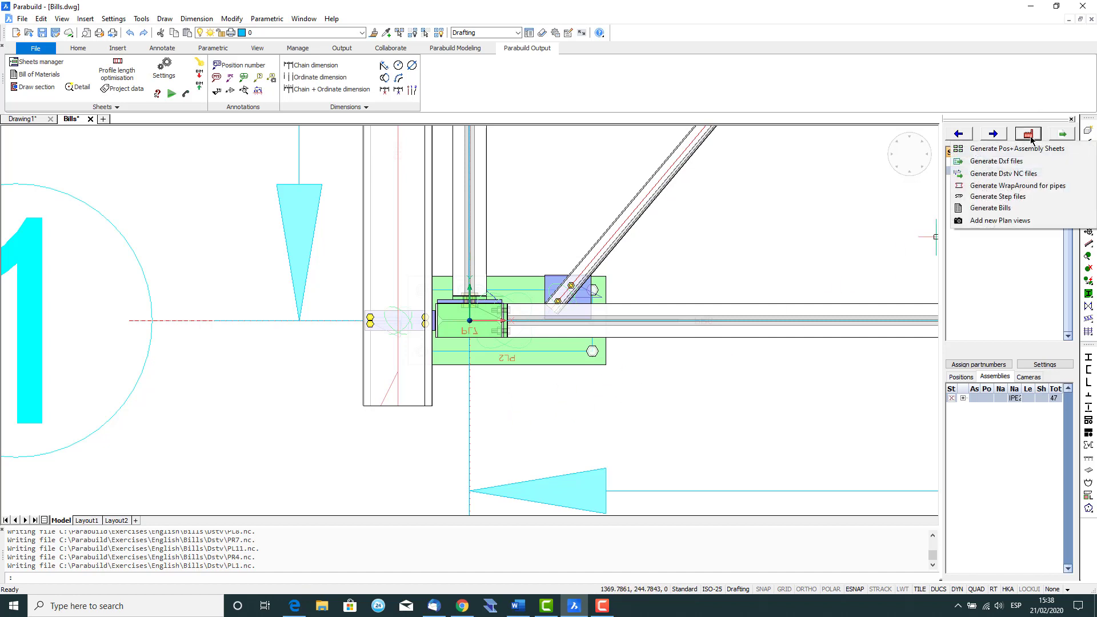
{"action": "left_click", "coordinate": [1000, 208]}
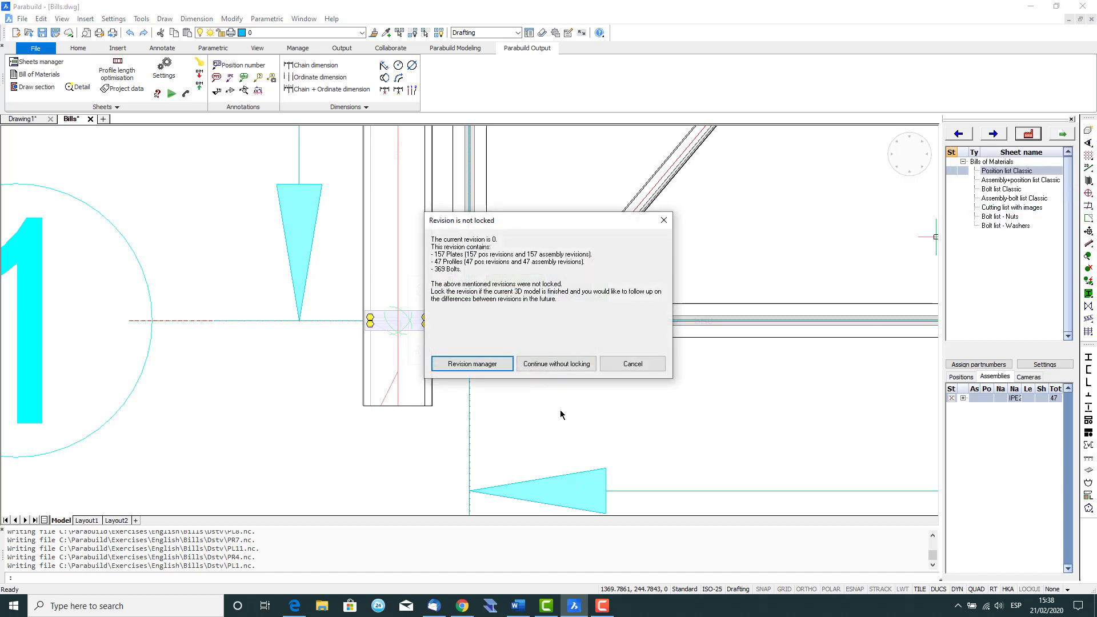
{"action": "left_click", "coordinate": [557, 364]}
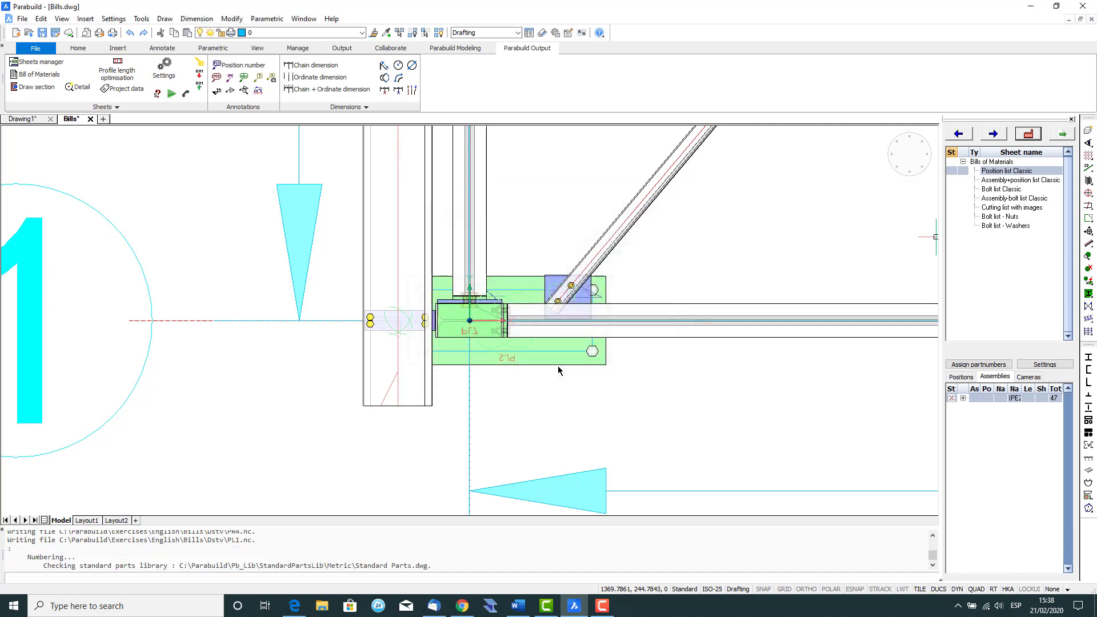
{"action": "left_click", "coordinate": [490, 388]}
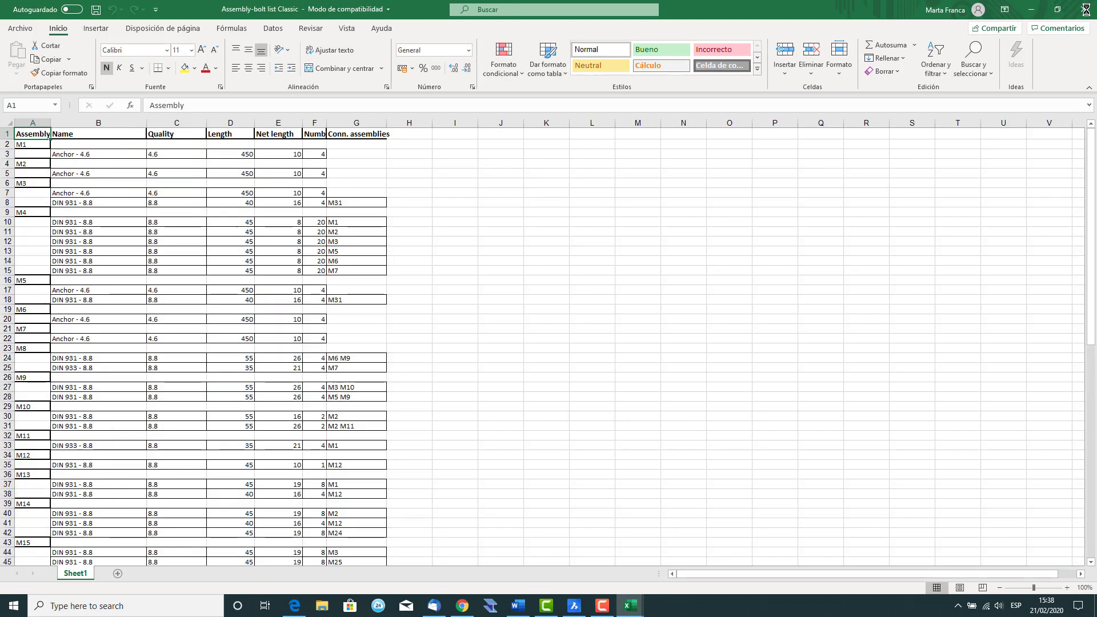
Close the generated bill spreadsheets and exit Excel.
{"action": "left_click", "coordinate": [1085, 10]}
{"action": "left_click", "coordinate": [1087, 11]}
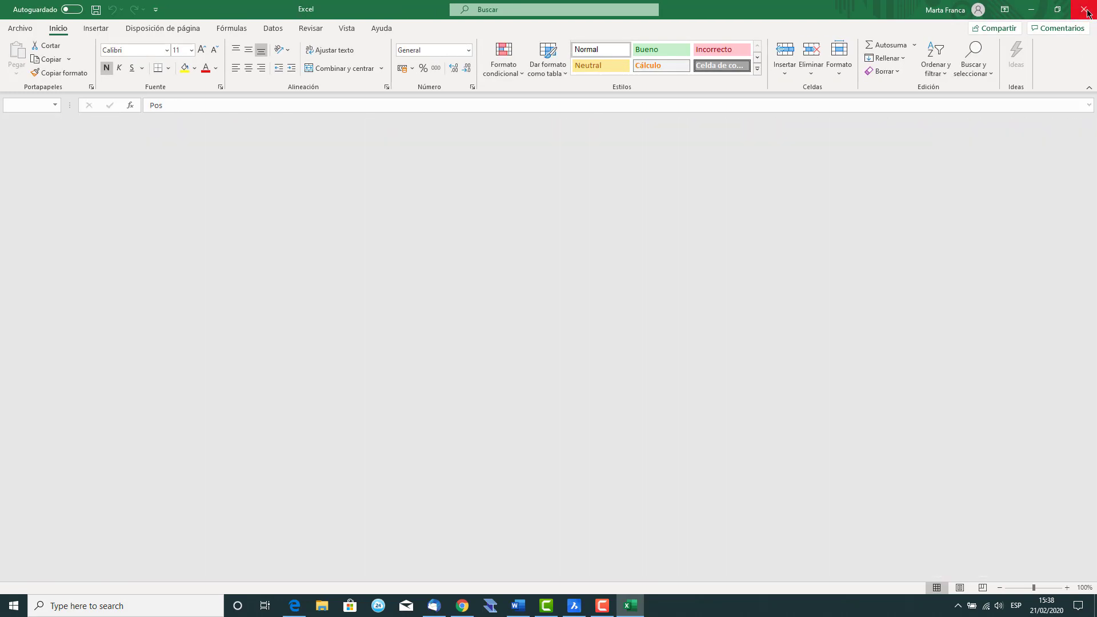
{"action": "left_click", "coordinate": [1087, 11]}
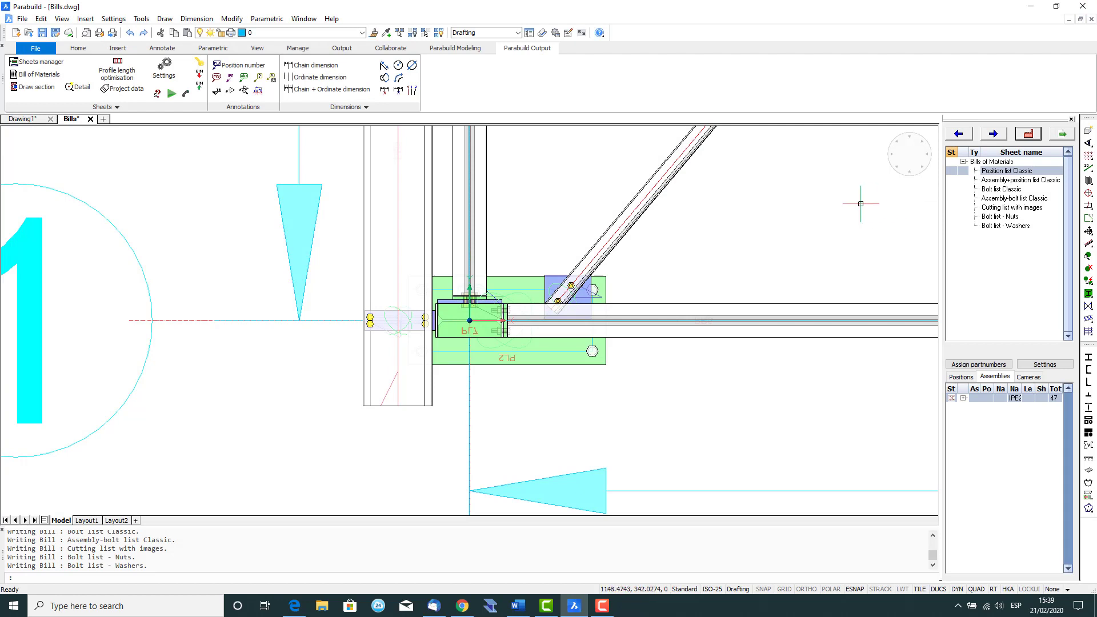
Export all elements of the model as Ifc 2x3 to Bills.ifc and open the Bills folder containing the output files.
{"action": "left_click", "coordinate": [469, 50]}
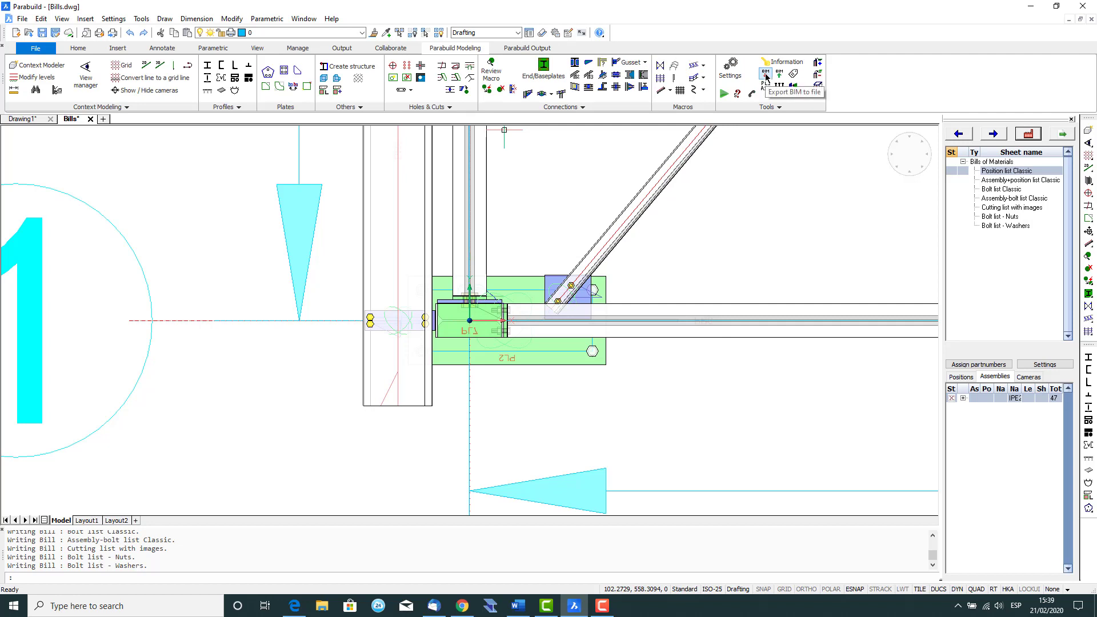
{"action": "left_click", "coordinate": [766, 76]}
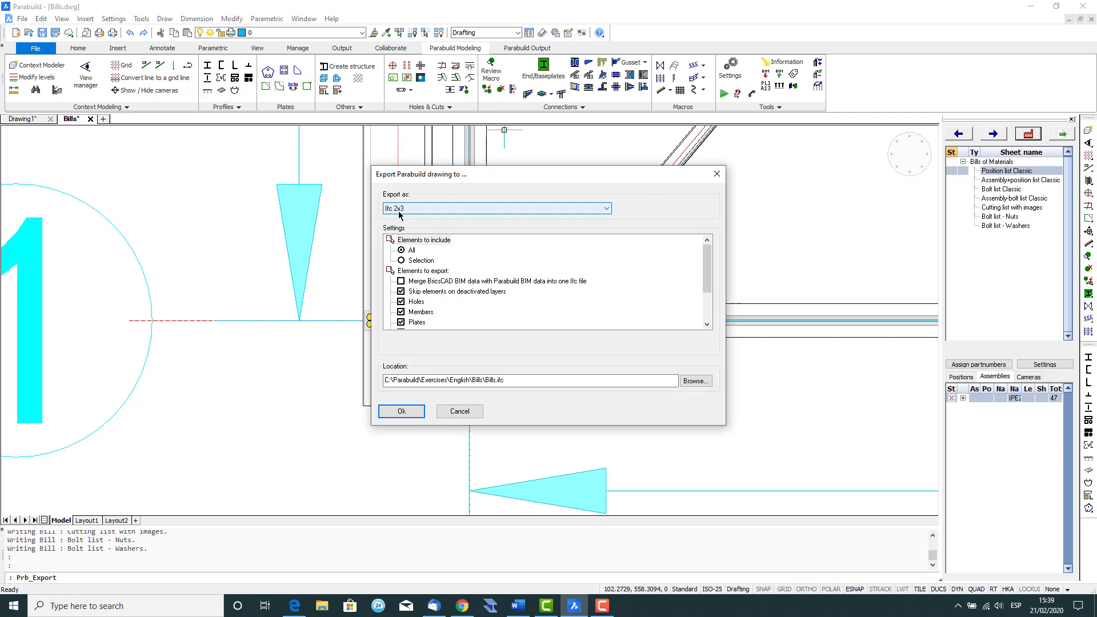
{"action": "left_click", "coordinate": [402, 411]}
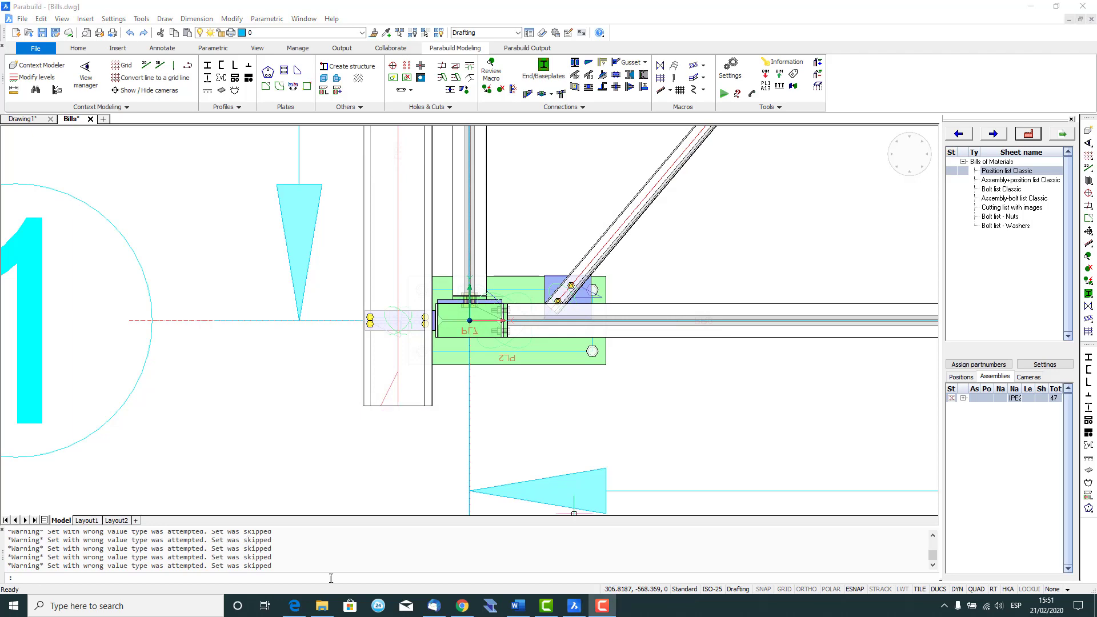
{"action": "left_click", "coordinate": [326, 612]}
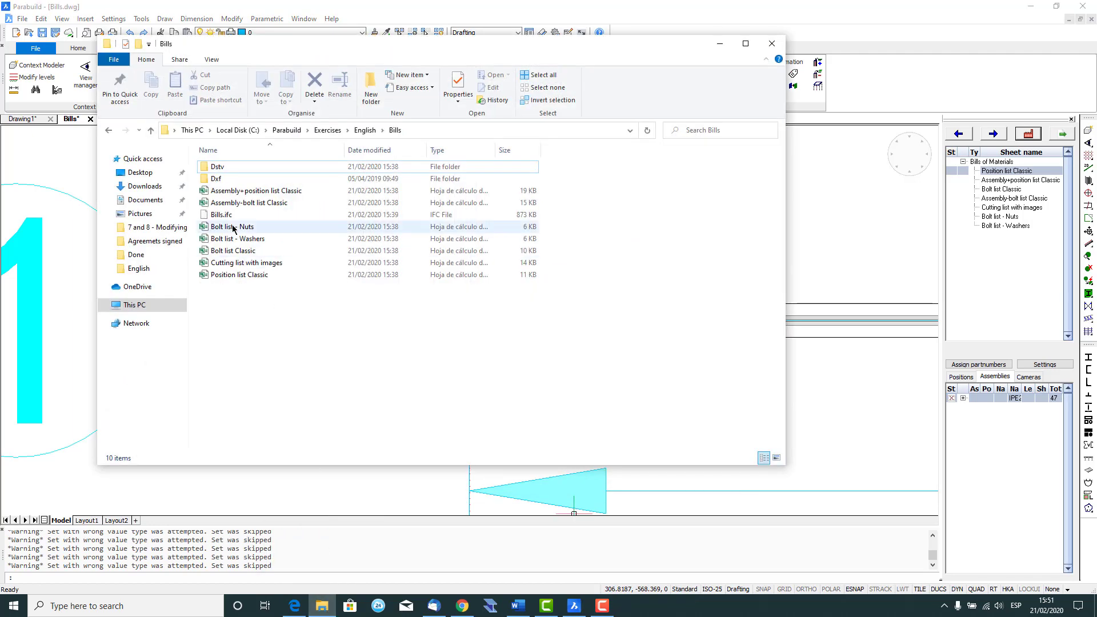